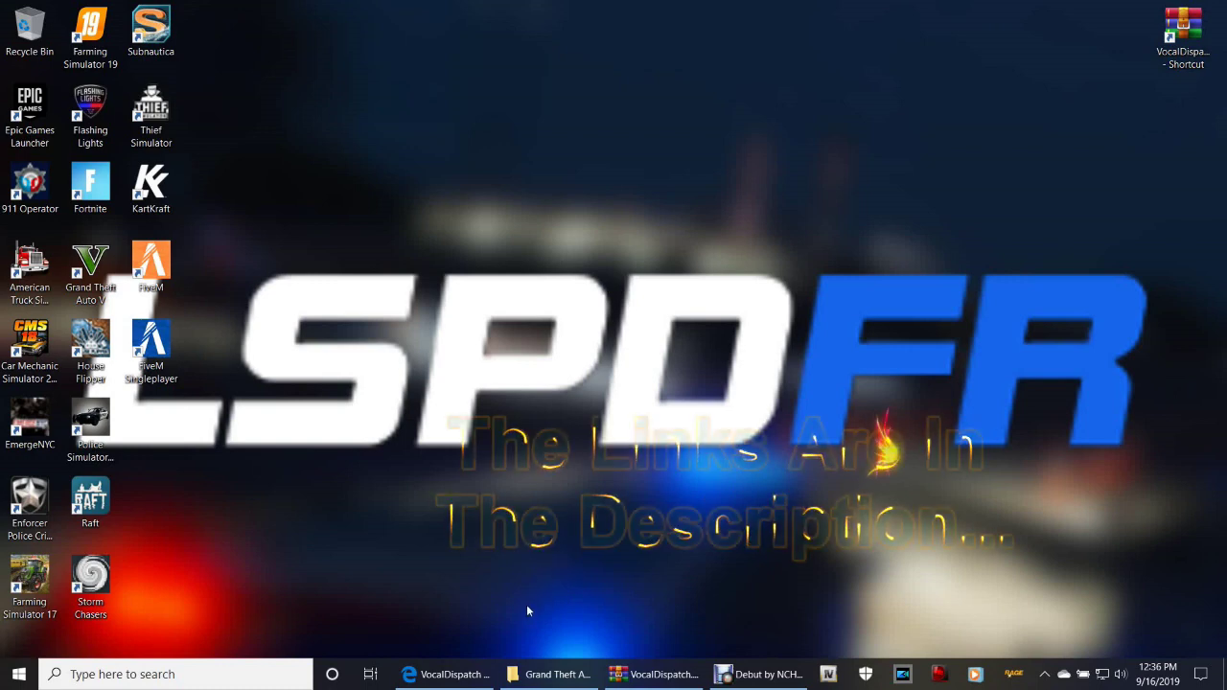
Step: Review the VocalDispatch 1.8.1.0 page on lcpdfr.com in the browser, including its features and file information
left_click(441, 676)
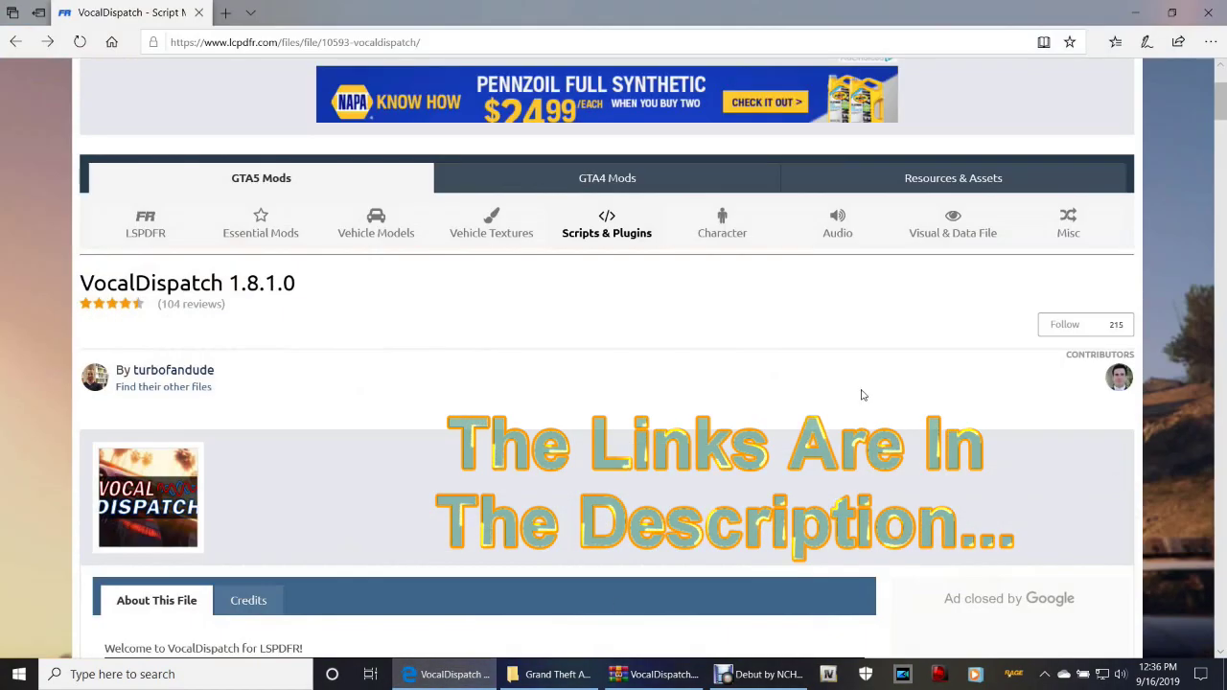
scroll(890, 583, "down", 5)
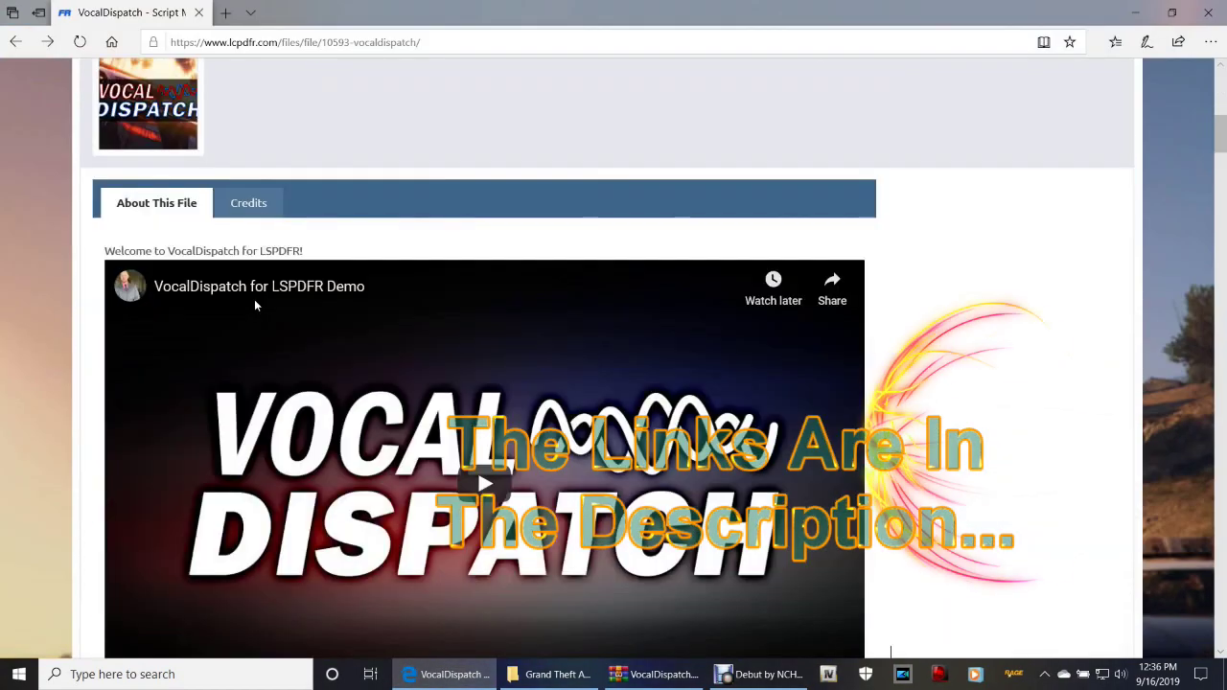
scroll(891, 582, "up", 6)
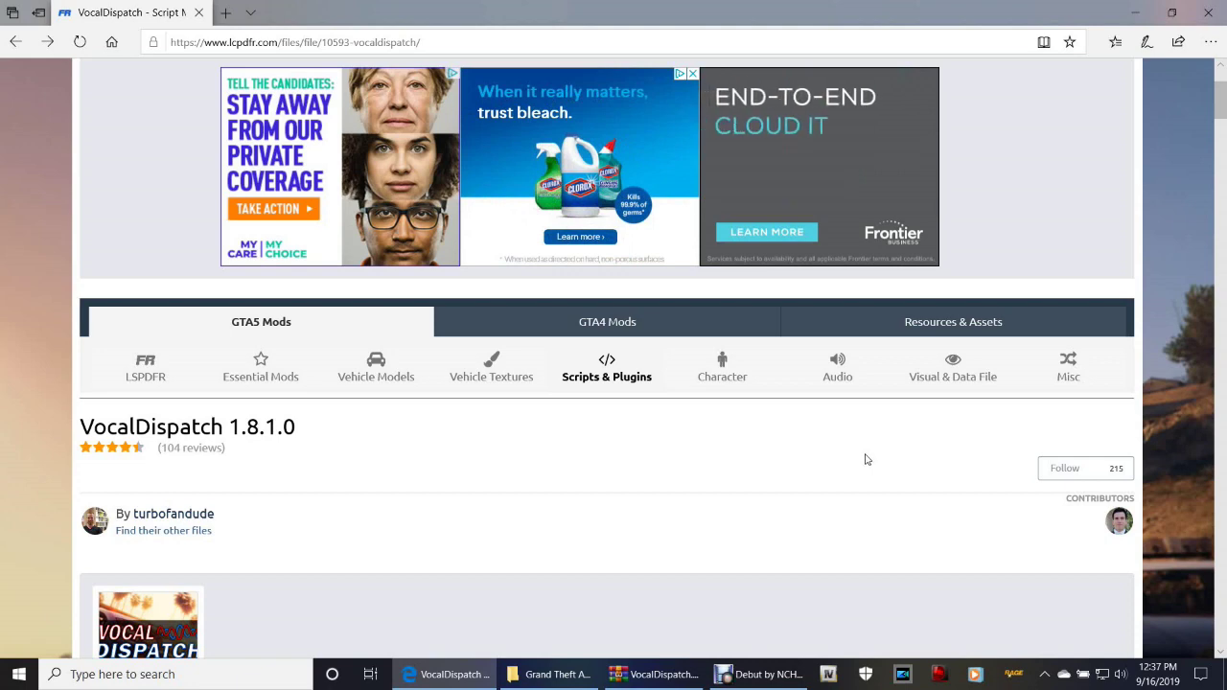
scroll(907, 523, "down", 3)
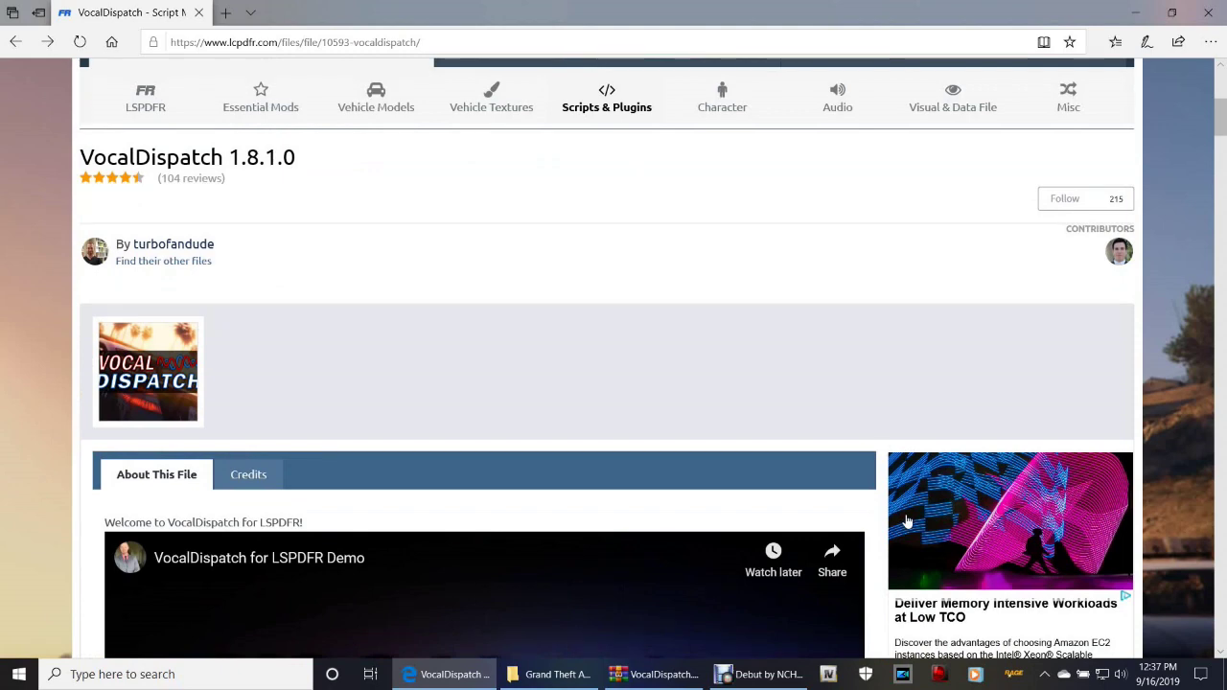
scroll(650, 529, "down", 6)
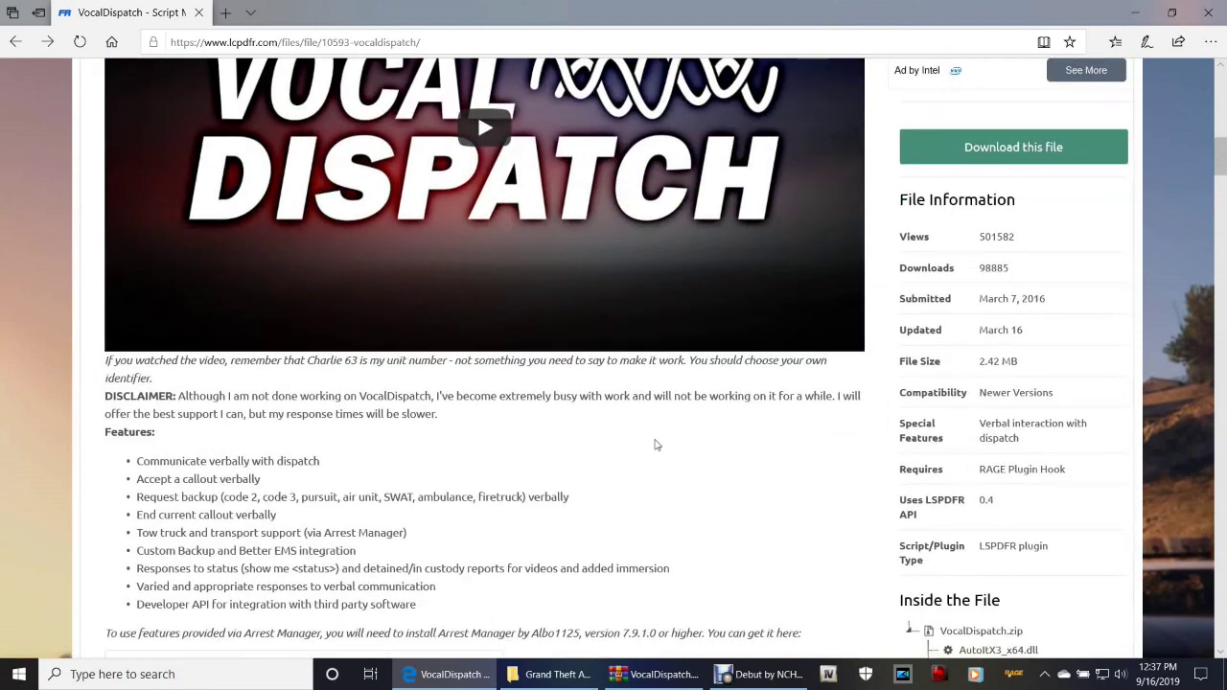
scroll(721, 453, "up", 3)
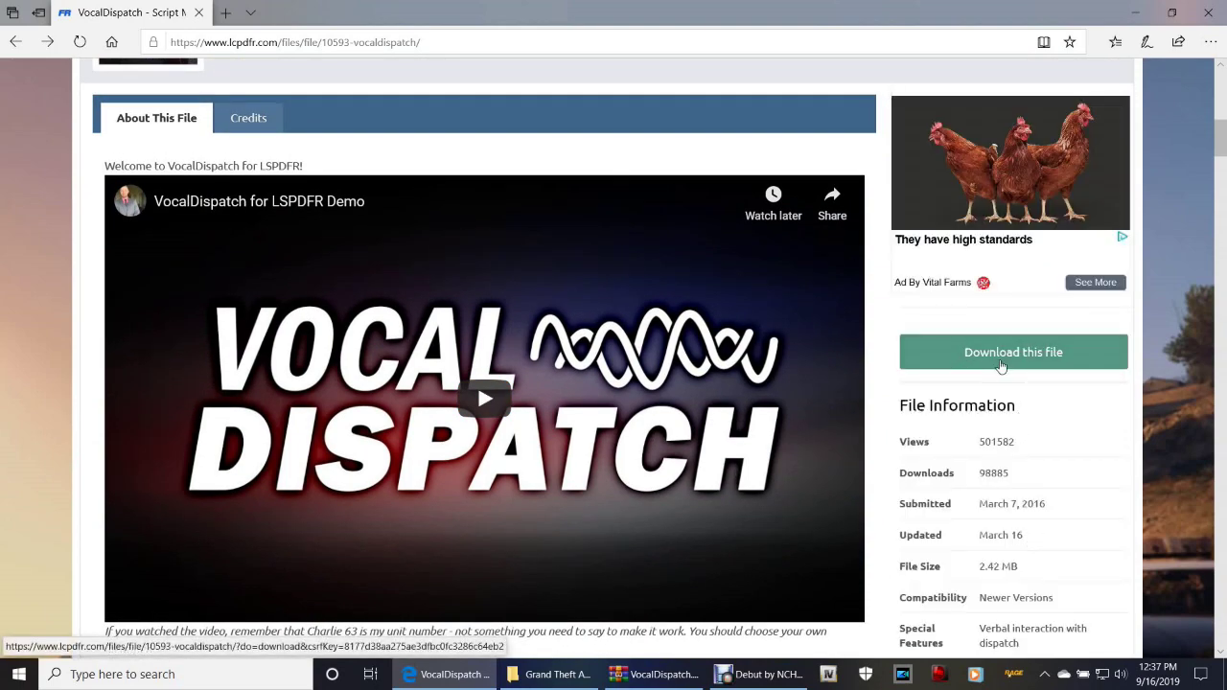
Step: Try to download VocalDispatch.zip by agreeing to the download terms and choosing Save as, then cancel the download
left_click(1000, 367)
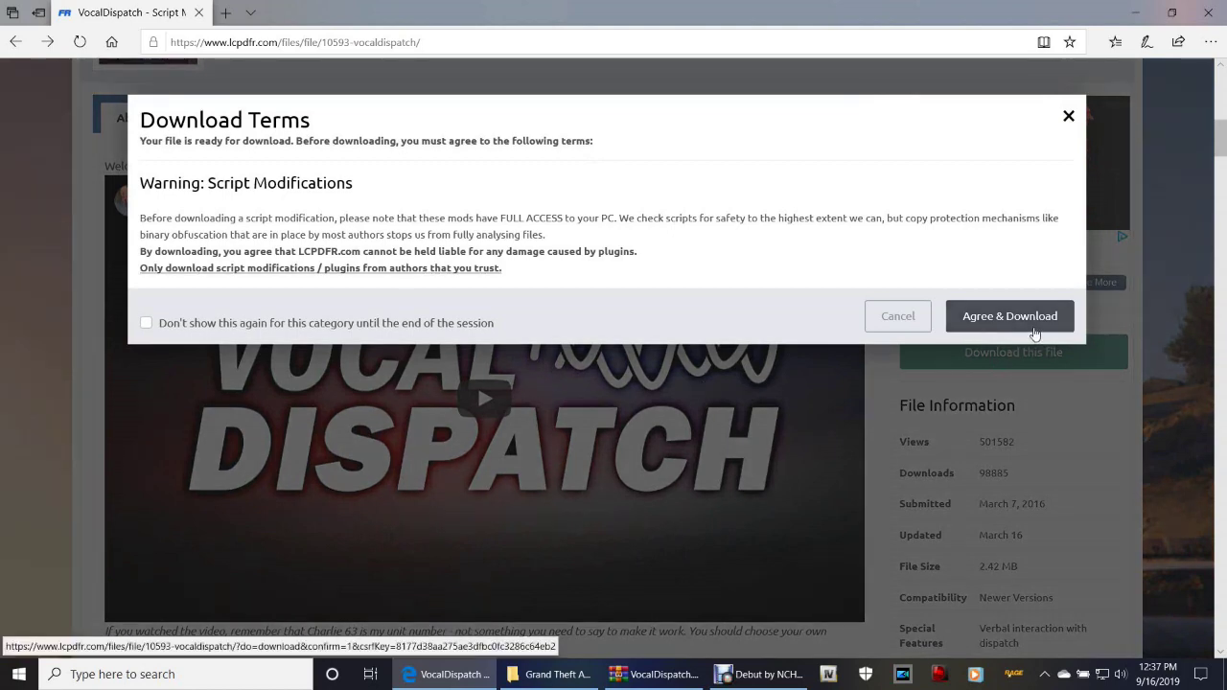
left_click(1035, 333)
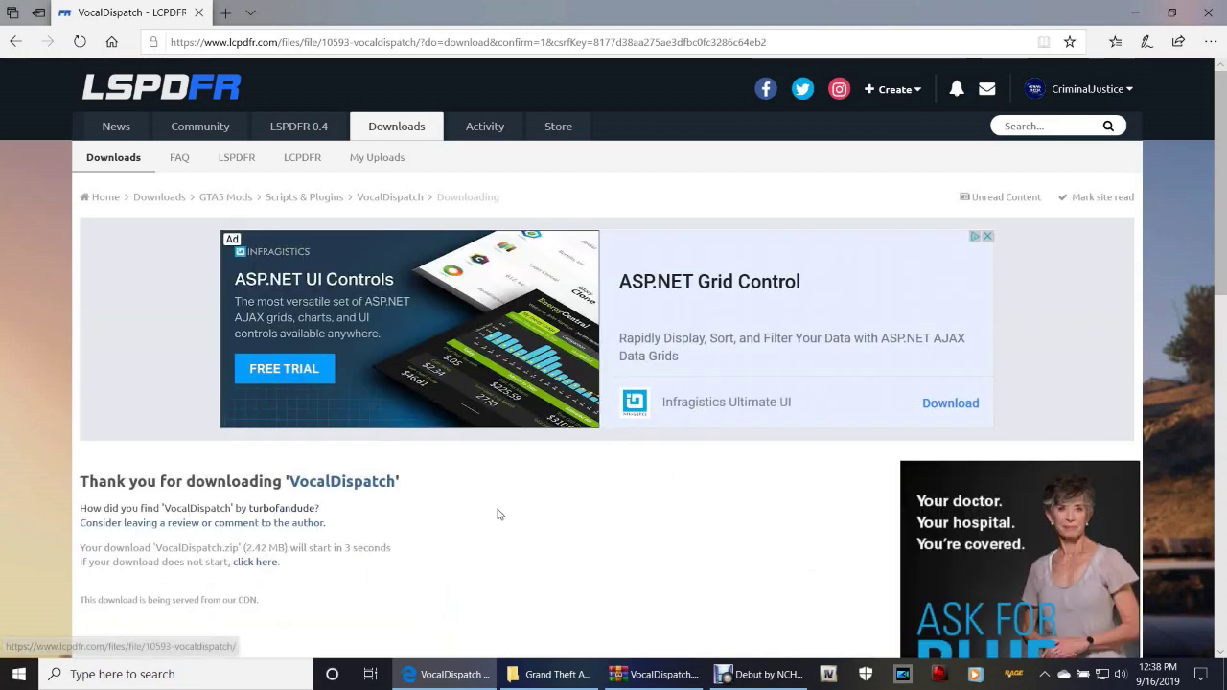
scroll(572, 501, "down", 1)
scroll(572, 501, "down", 2)
left_click(269, 295)
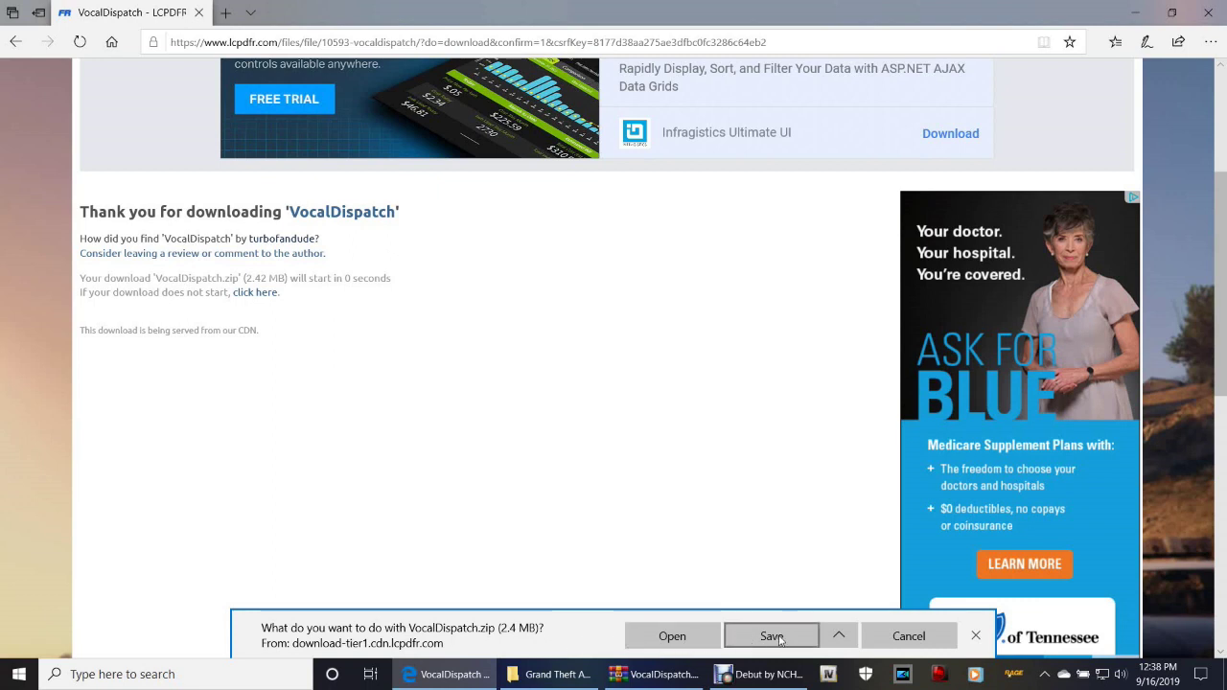
left_click(839, 636)
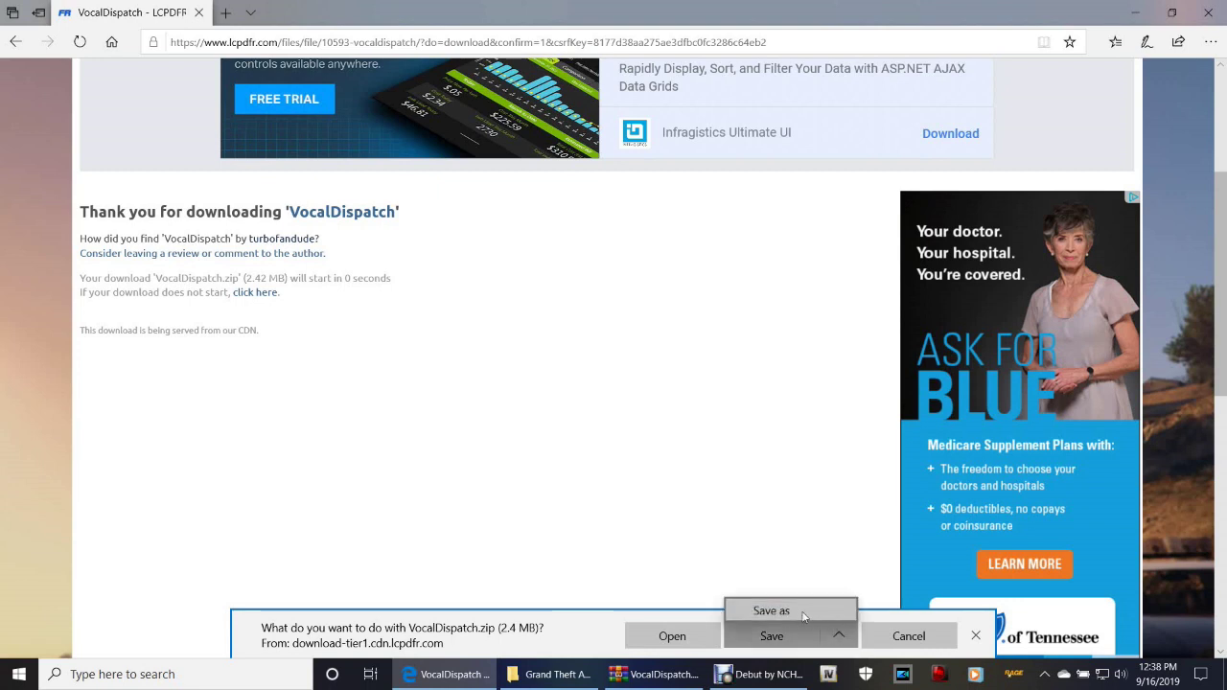
left_click(802, 616)
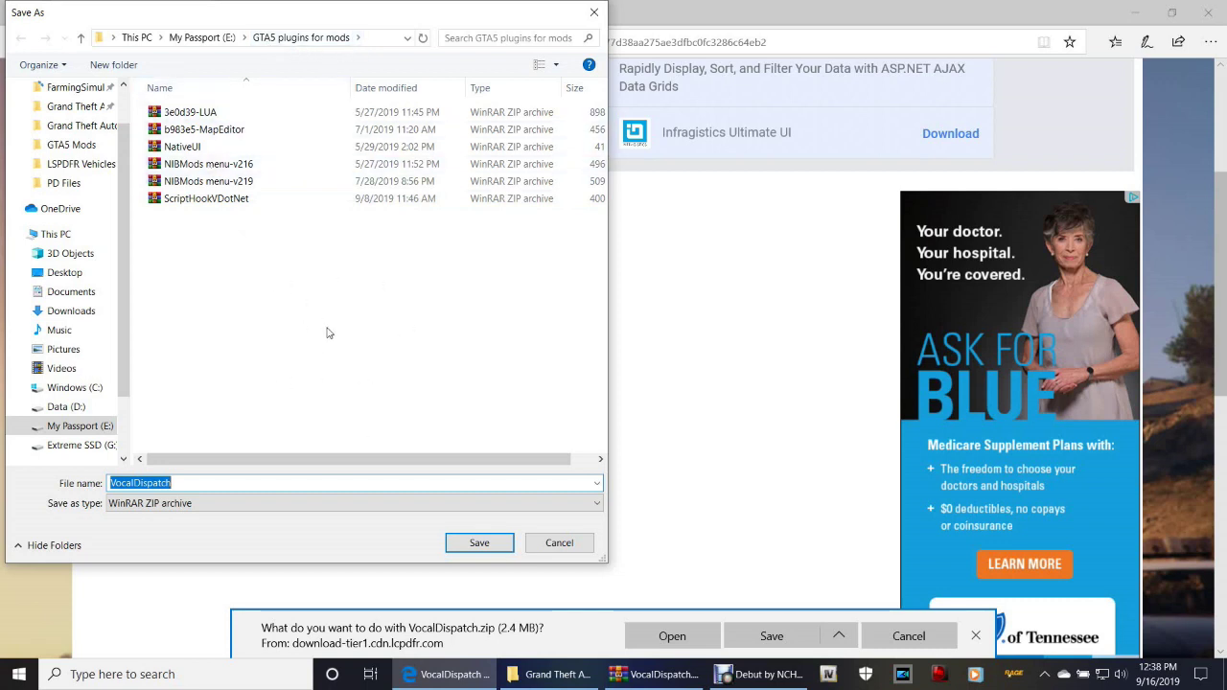
left_click(592, 14)
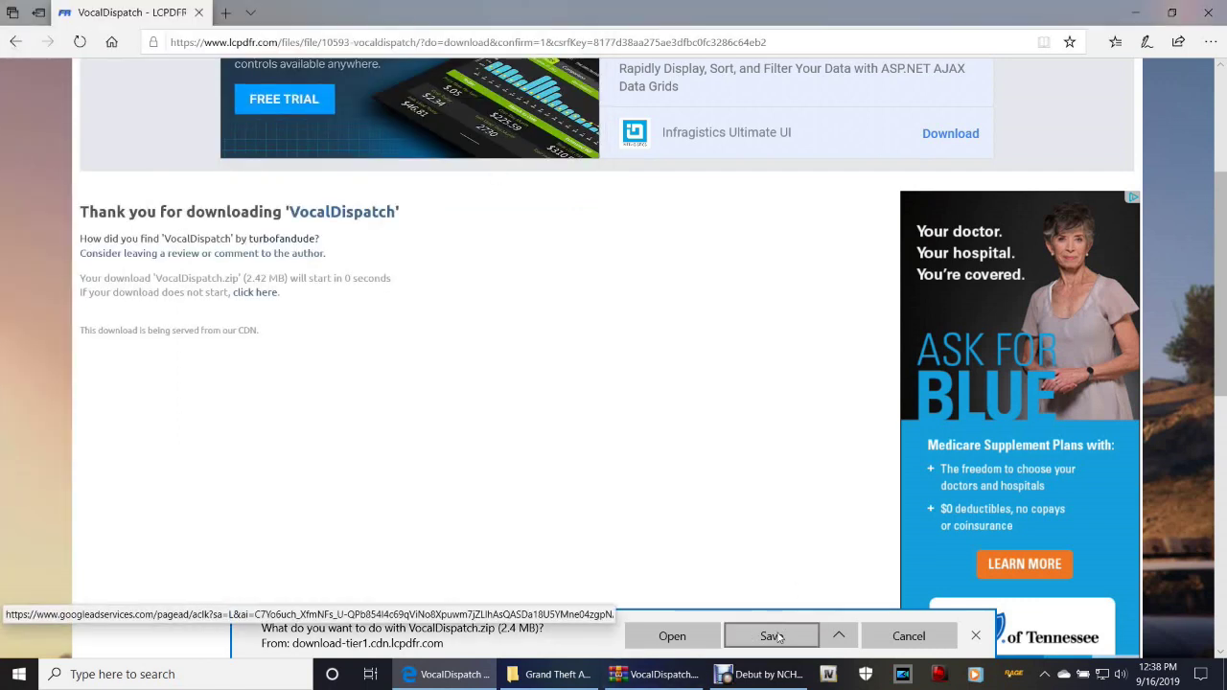
left_click(925, 633)
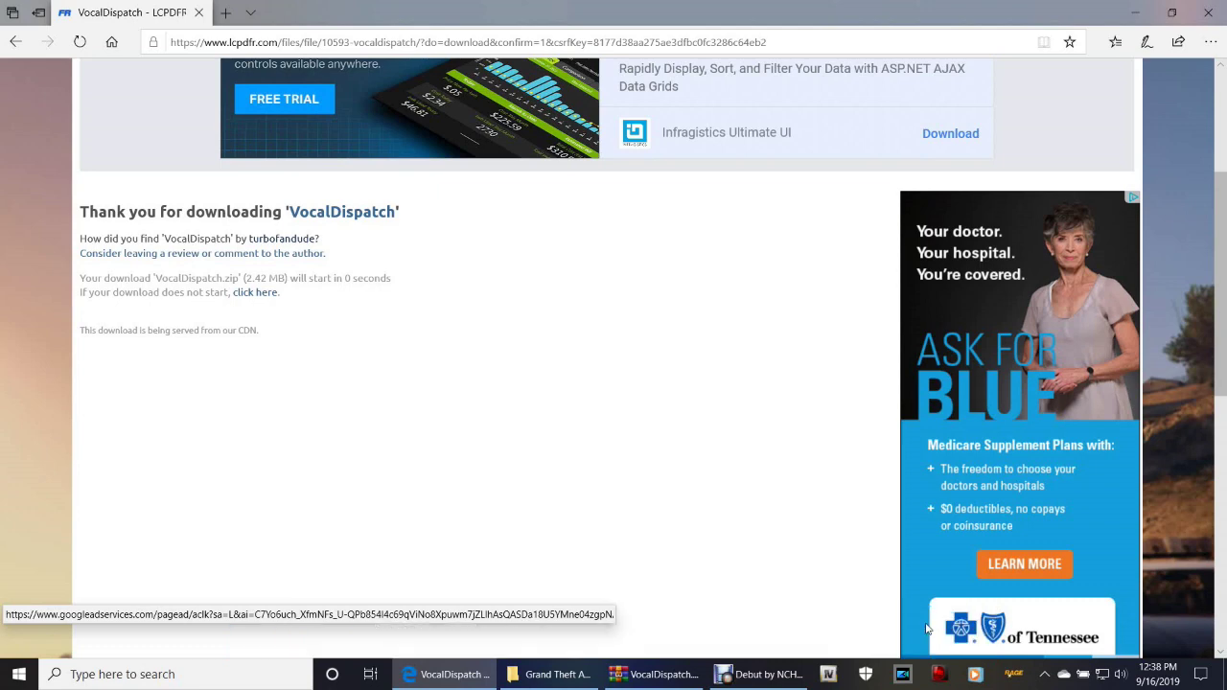
Step: Close the browser and bring up the Grand Theft Auto V folder and the VocalDispatch.zip archive side by side
left_click(1209, 12)
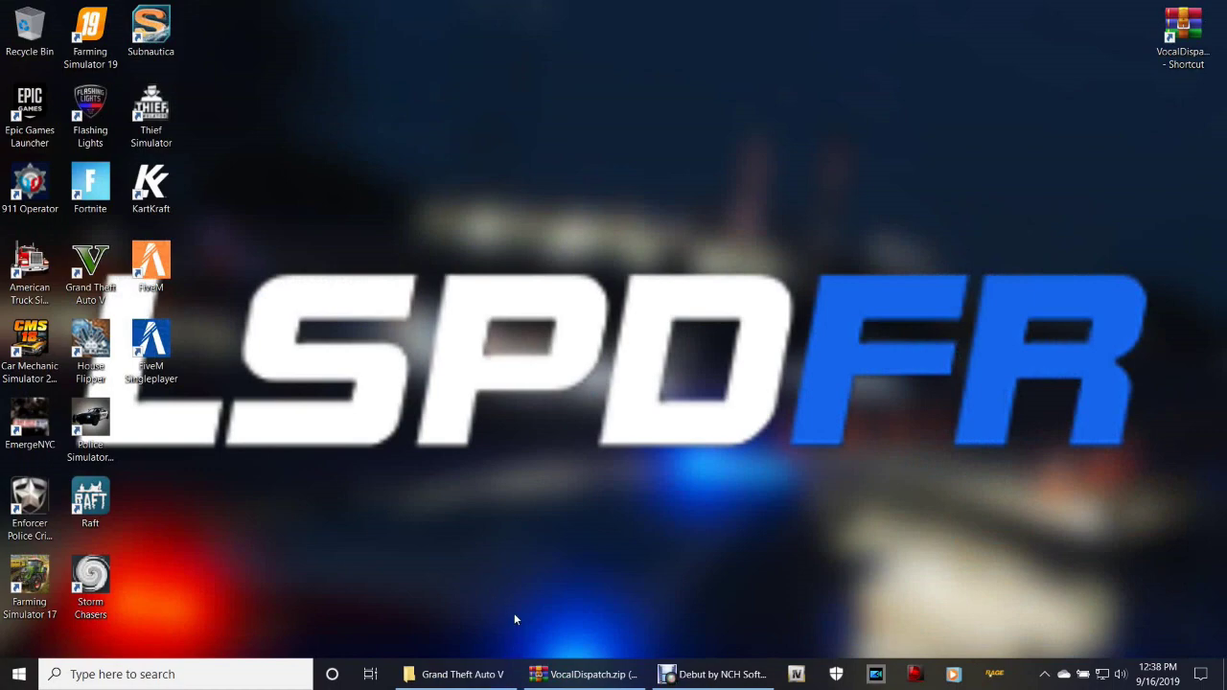
left_click(486, 668)
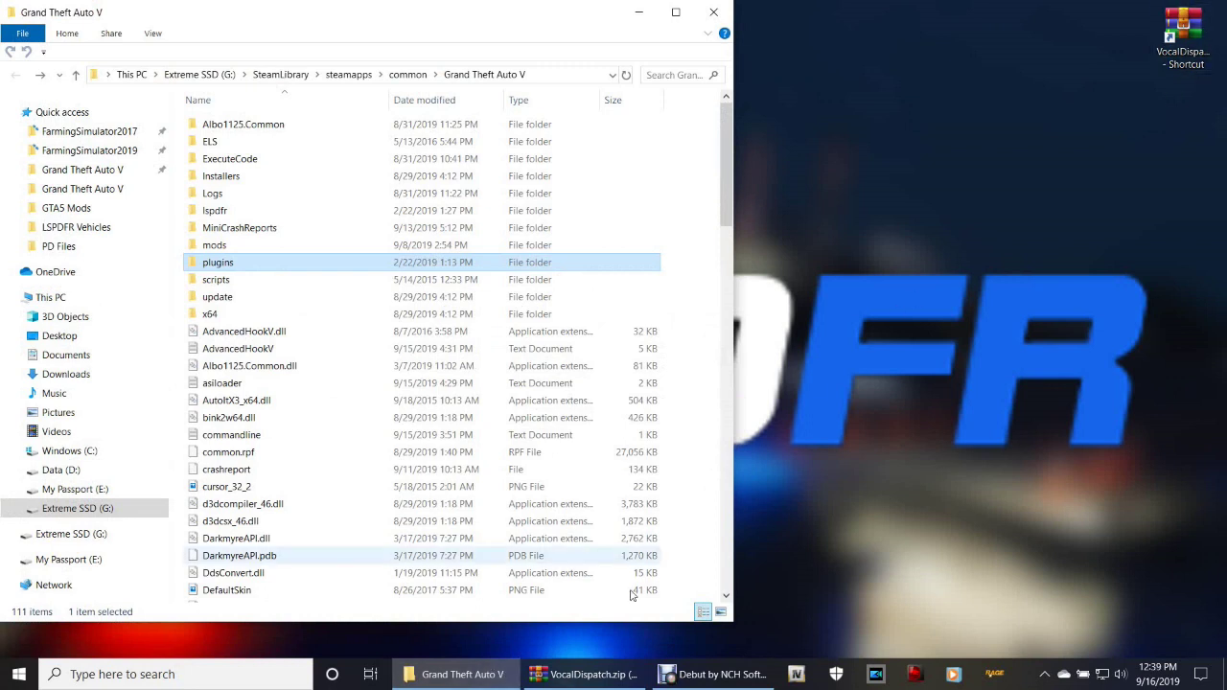
left_click(608, 683)
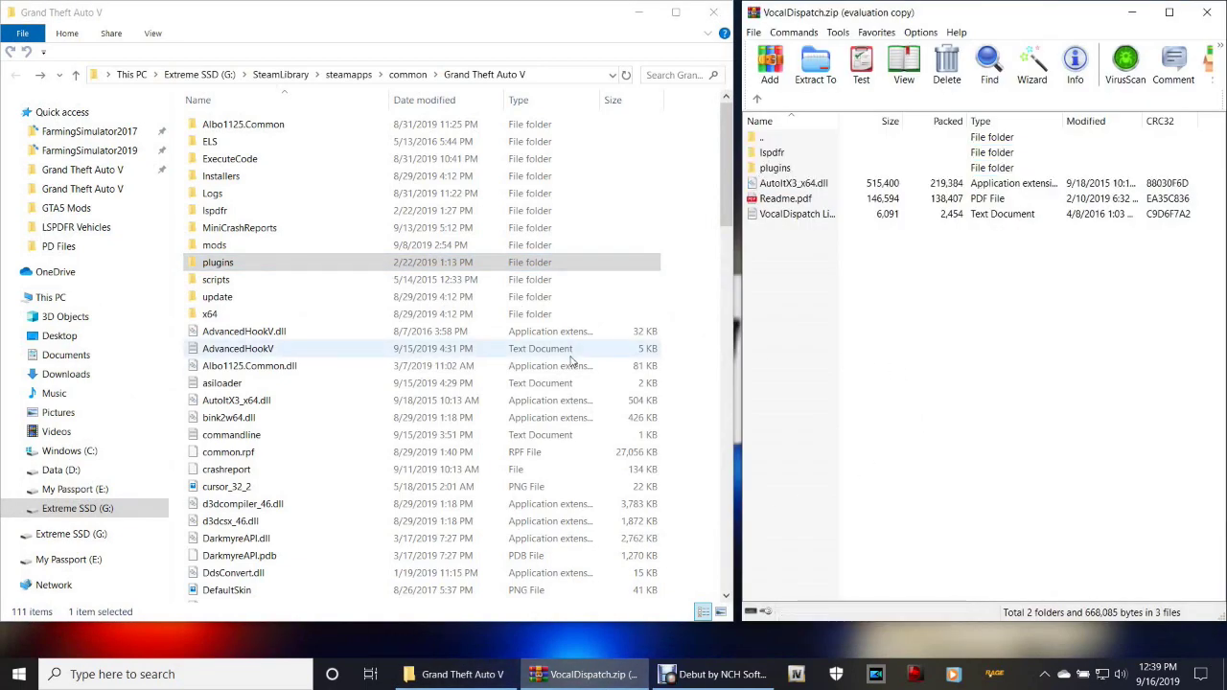
Step: Select the lspdfr and plugins folders and AutoItX3_x64.dll in the archive, look through the game folder, and clear the selection
scroll(571, 360, "down", 4)
scroll(571, 360, "down", 3)
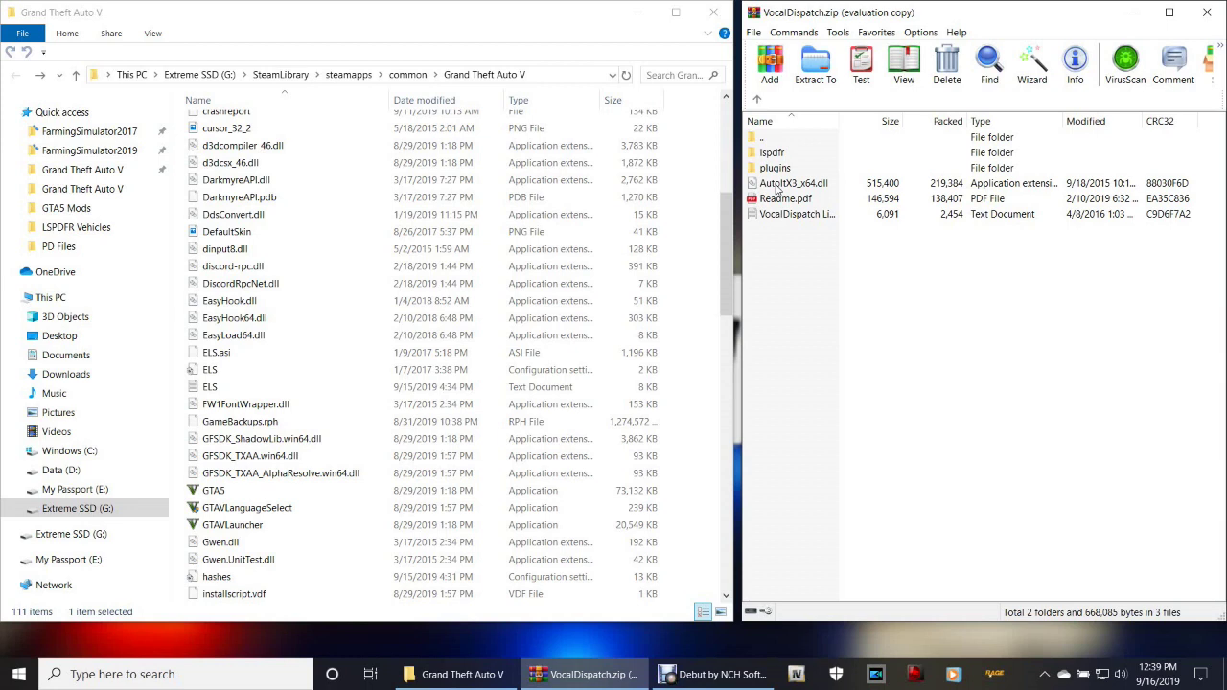
left_click(776, 189)
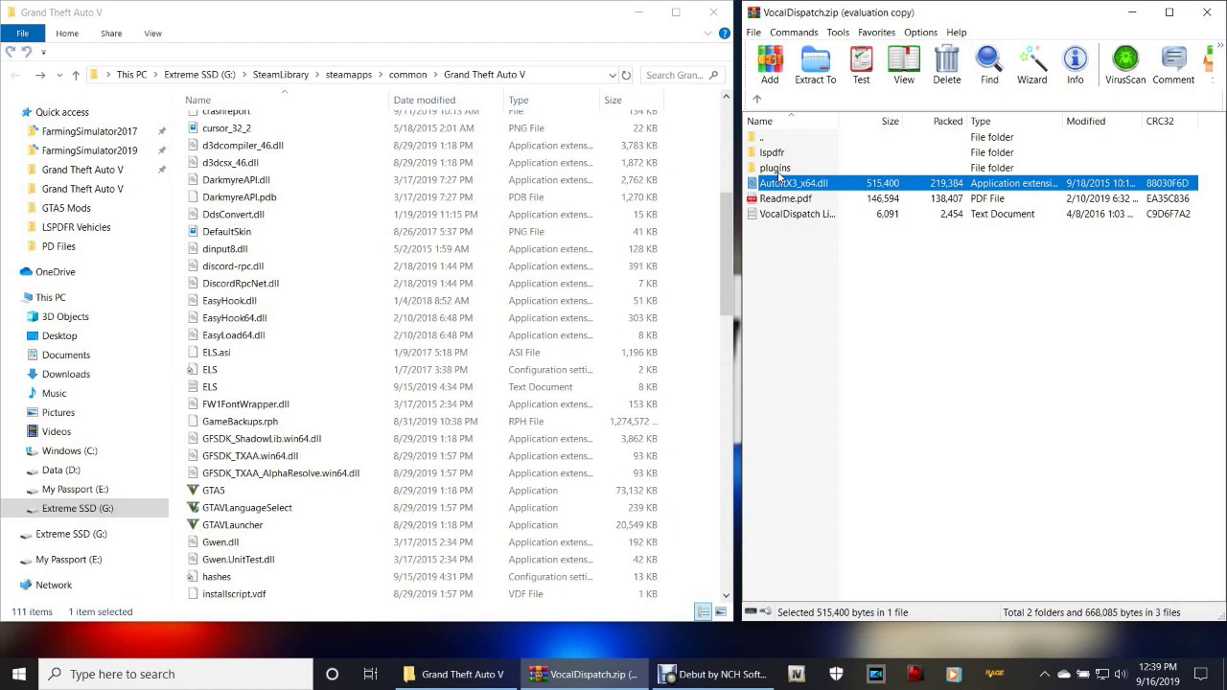
left_click(776, 169, "ctrl")
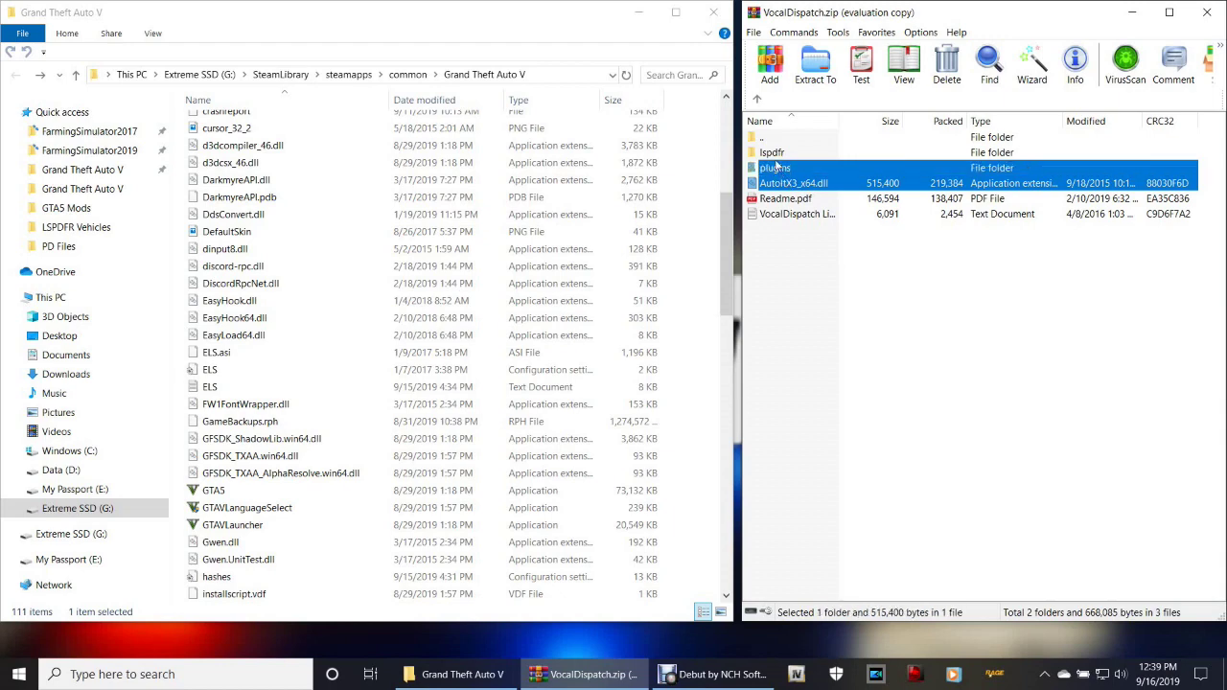
left_click(774, 155, "ctrl")
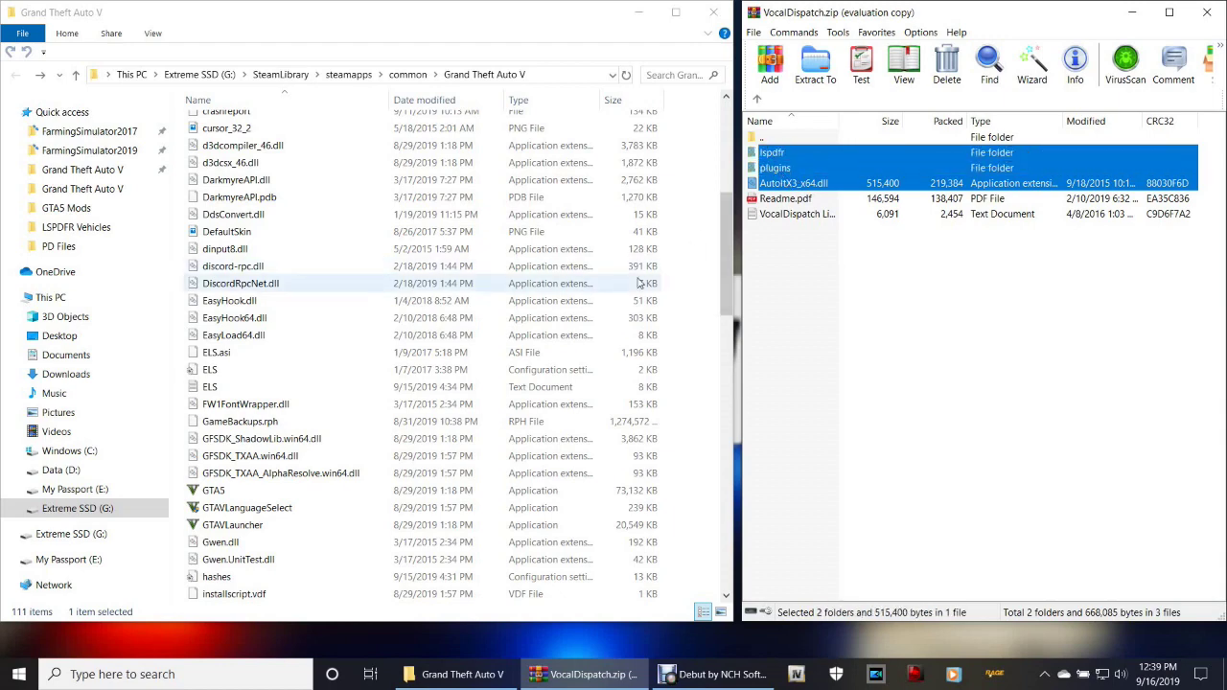
scroll(640, 283, "down", 2)
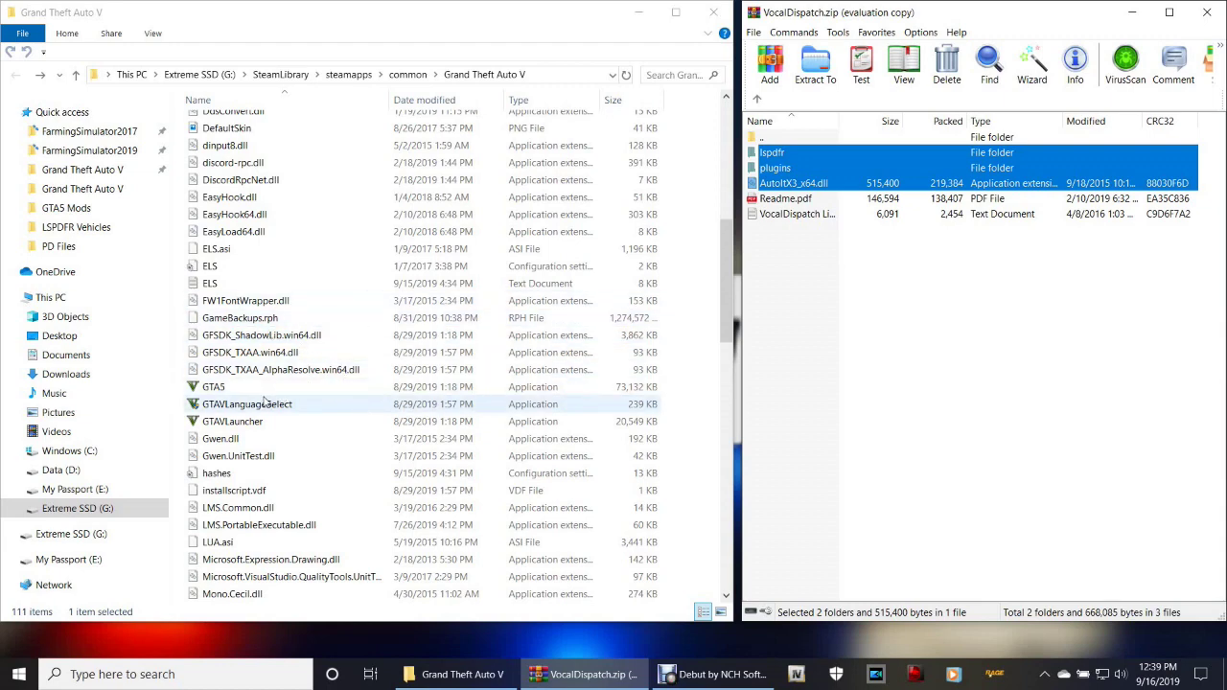
scroll(316, 377, "up", 9)
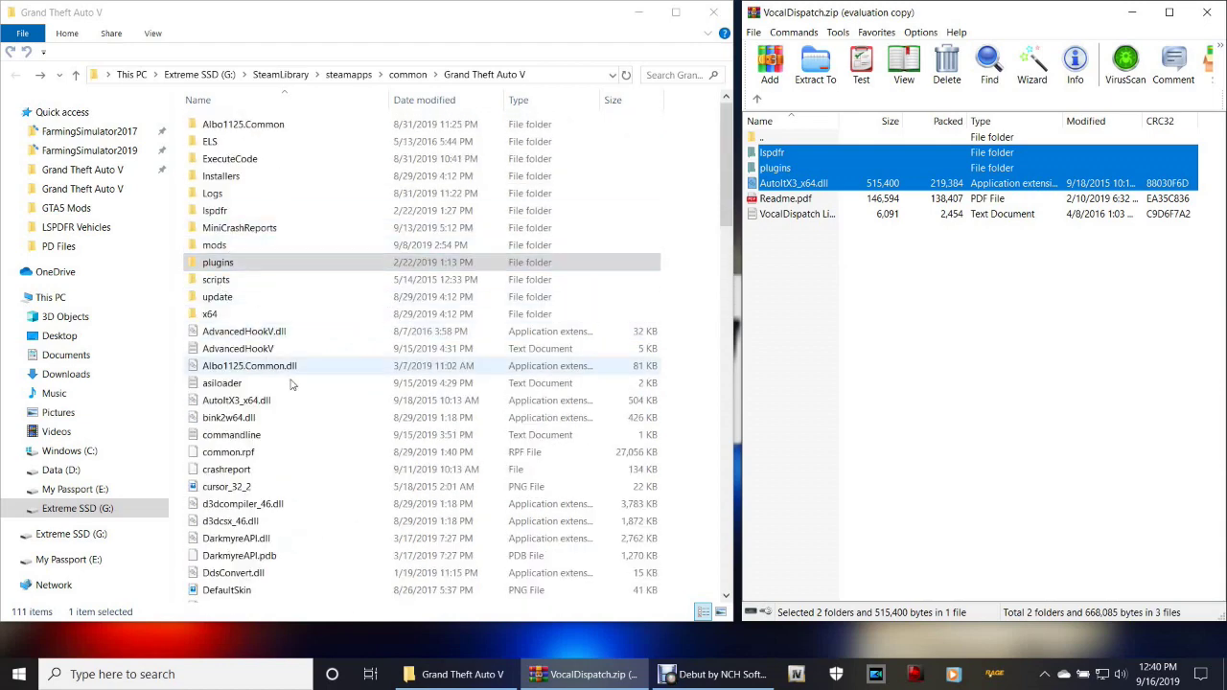
scroll(317, 398, "down", 3)
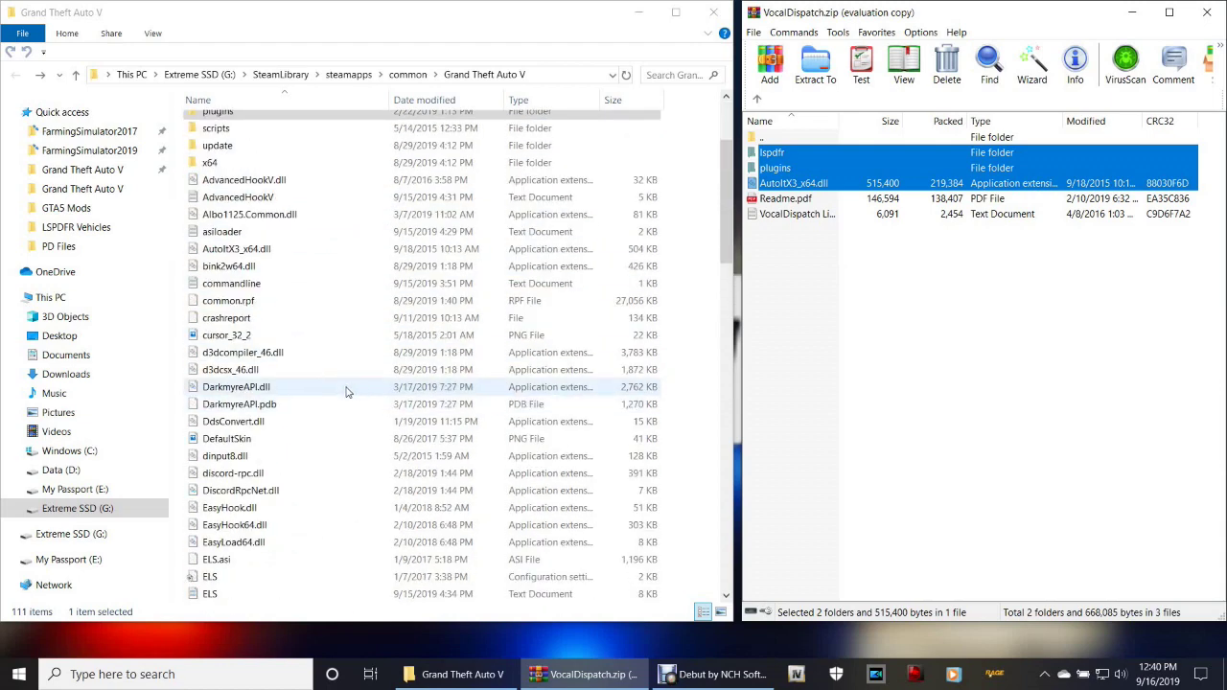
scroll(350, 395, "down", 3)
scroll(345, 383, "down", 2)
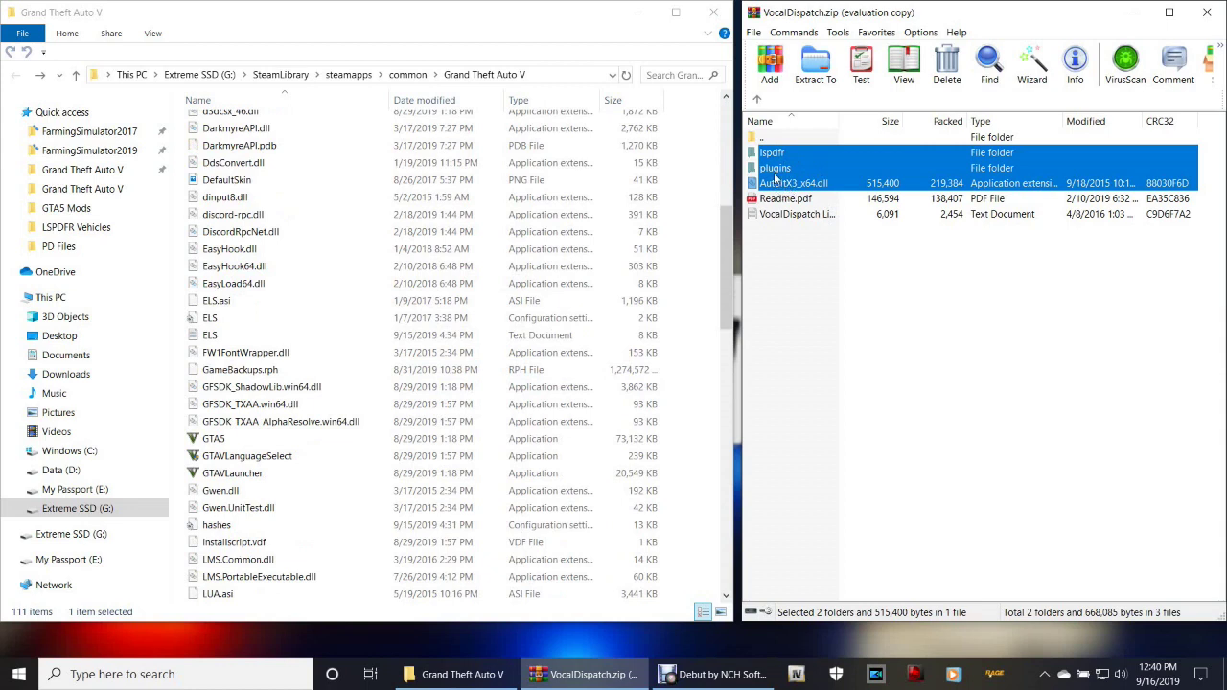
left_click_drag(776, 167, 867, 185)
left_click(884, 301)
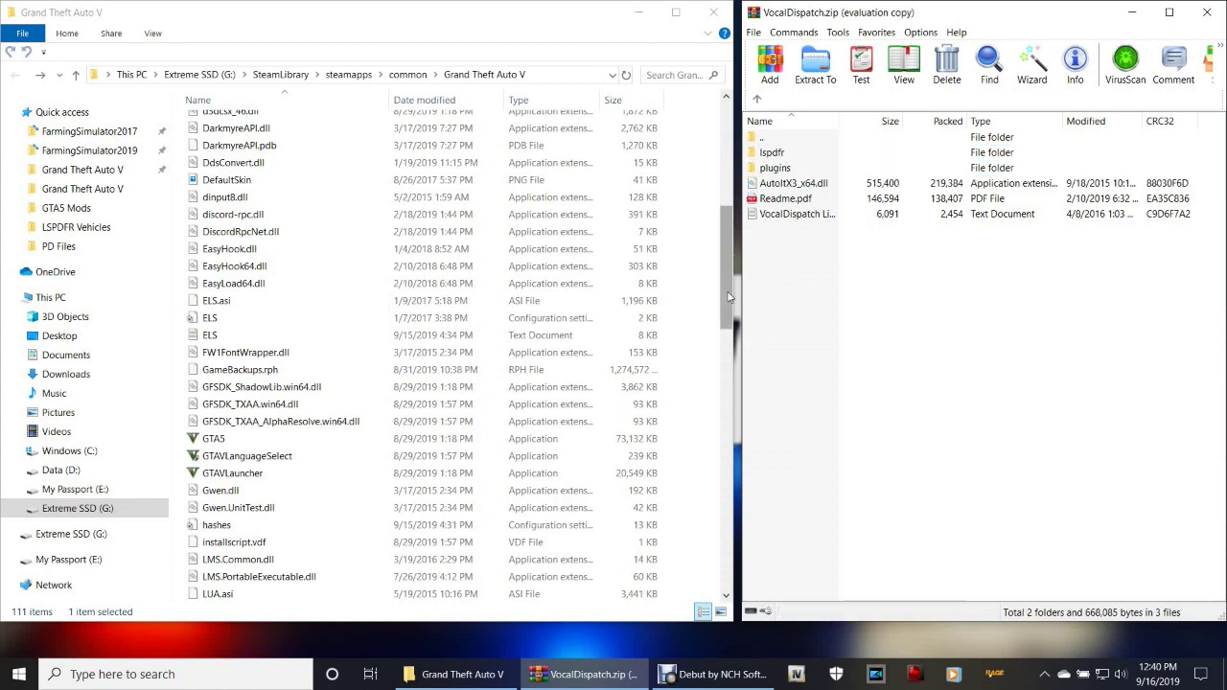
Step: Open the VocalDispatch configuration settings file from the plugins\LSPDFR folder of Grand Theft Auto V
left_click_drag(724, 292, 721, 169)
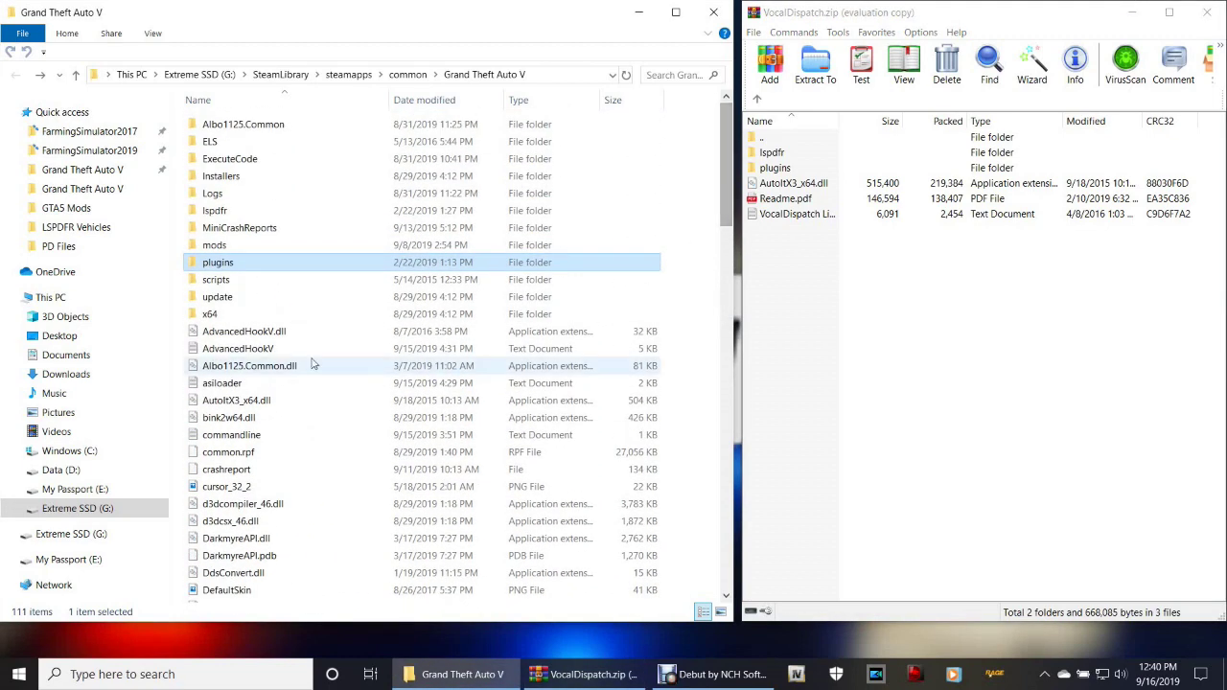
double_click(237, 263)
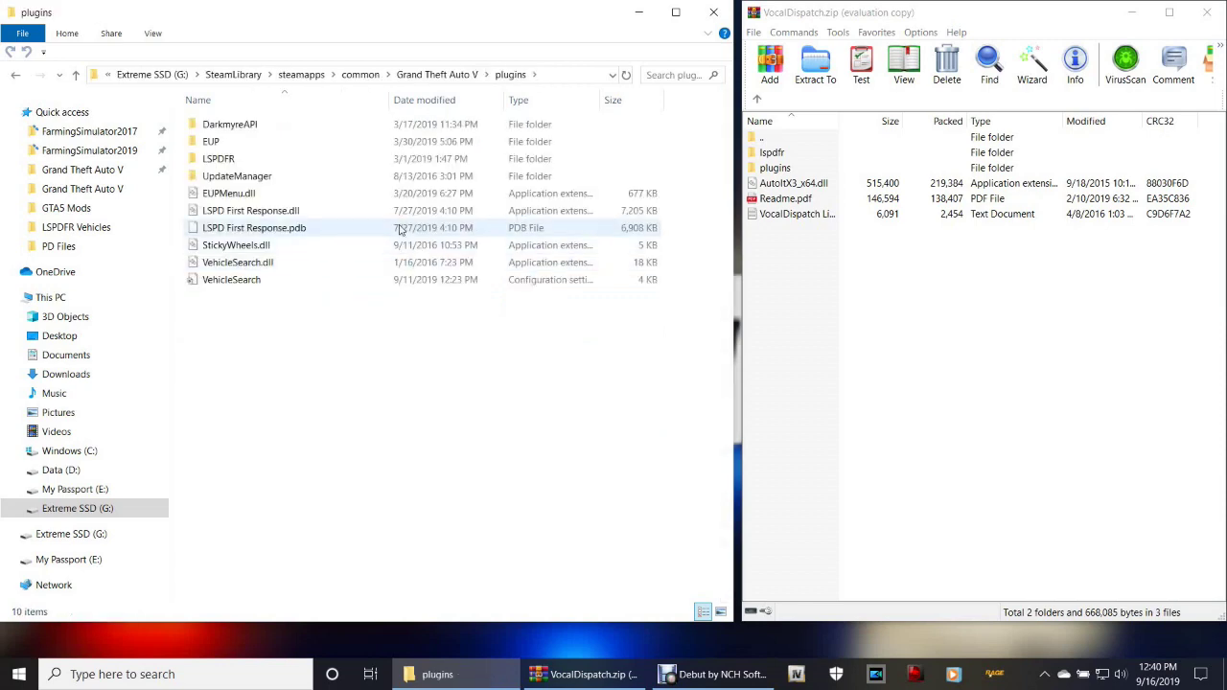
double_click(228, 161)
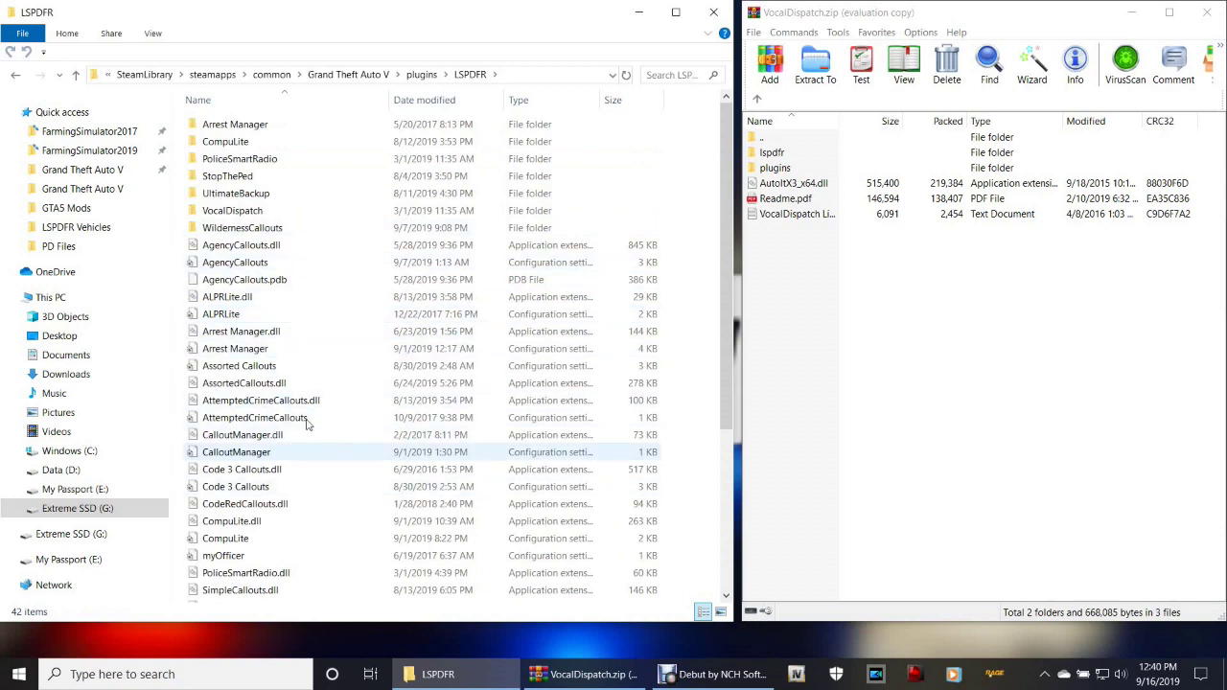
scroll(341, 407, "down", 5)
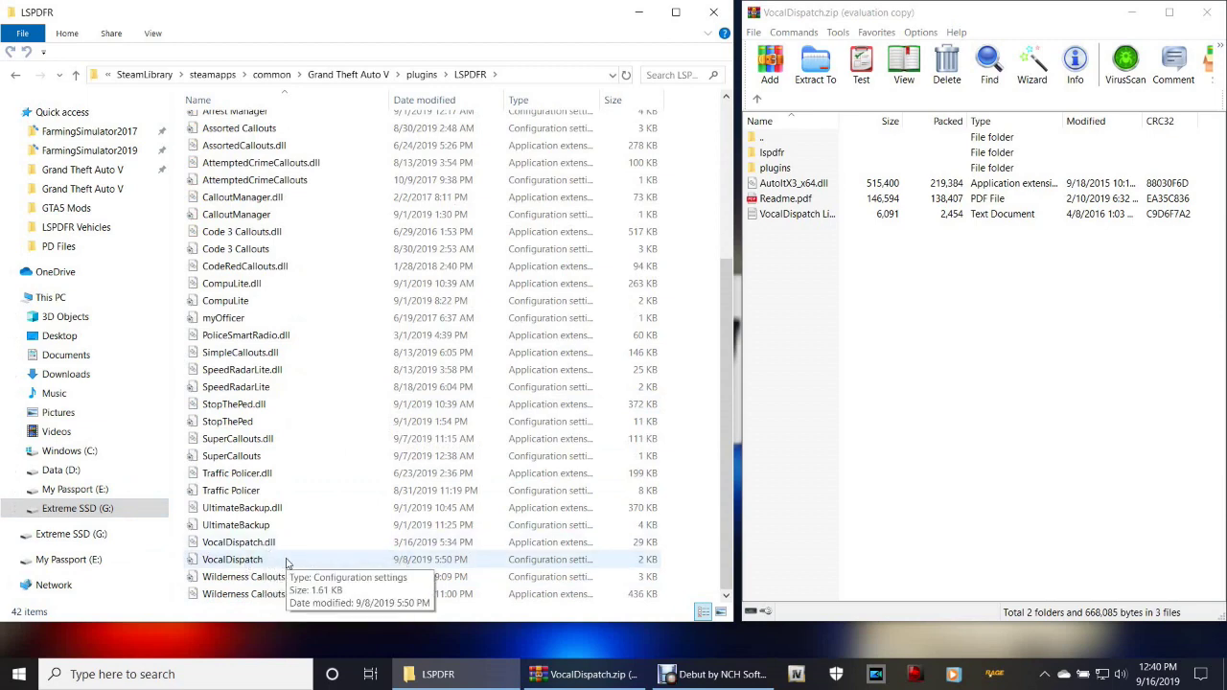
double_click(285, 563)
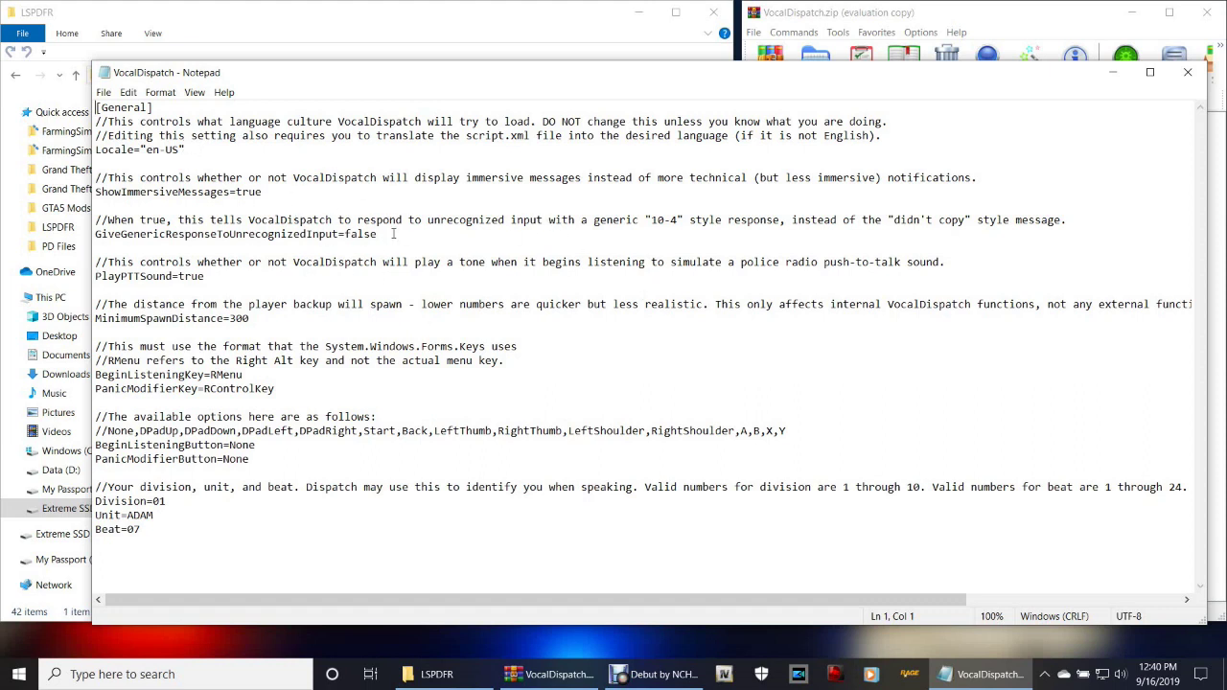
Step: Examine the VocalDispatch settings, from the locale and general options to the listening keys, controller buttons, division, unit and beat
left_click_drag(251, 319, 177, 110)
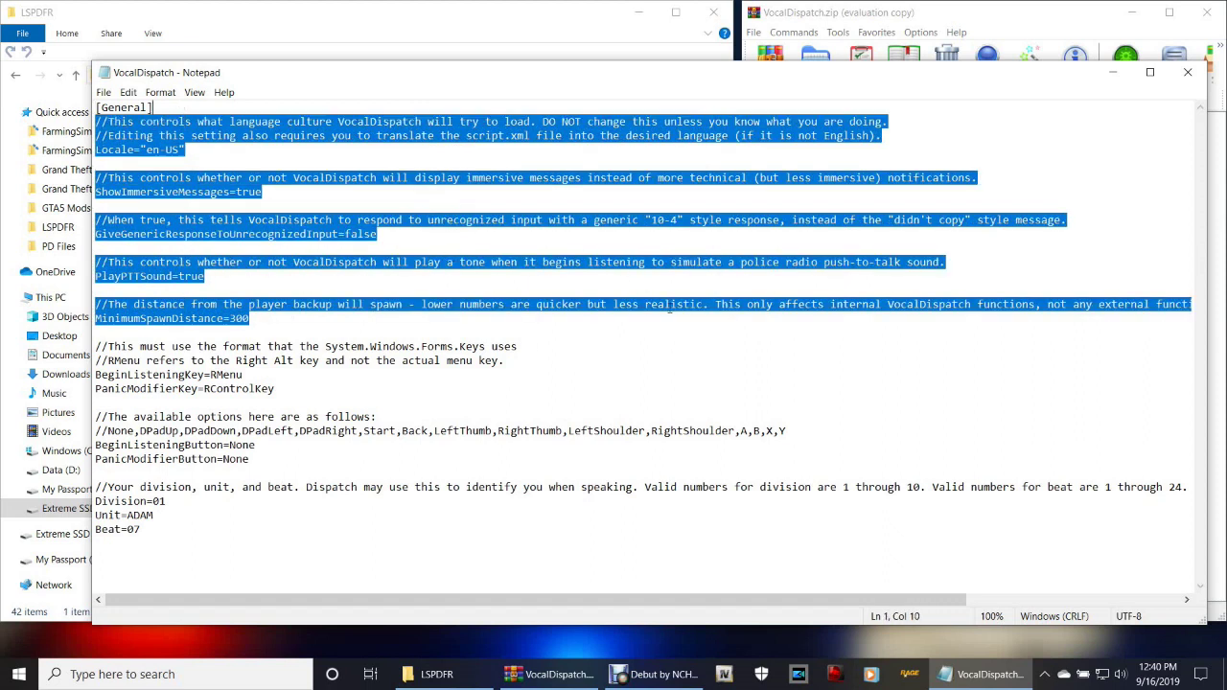
left_click(719, 390)
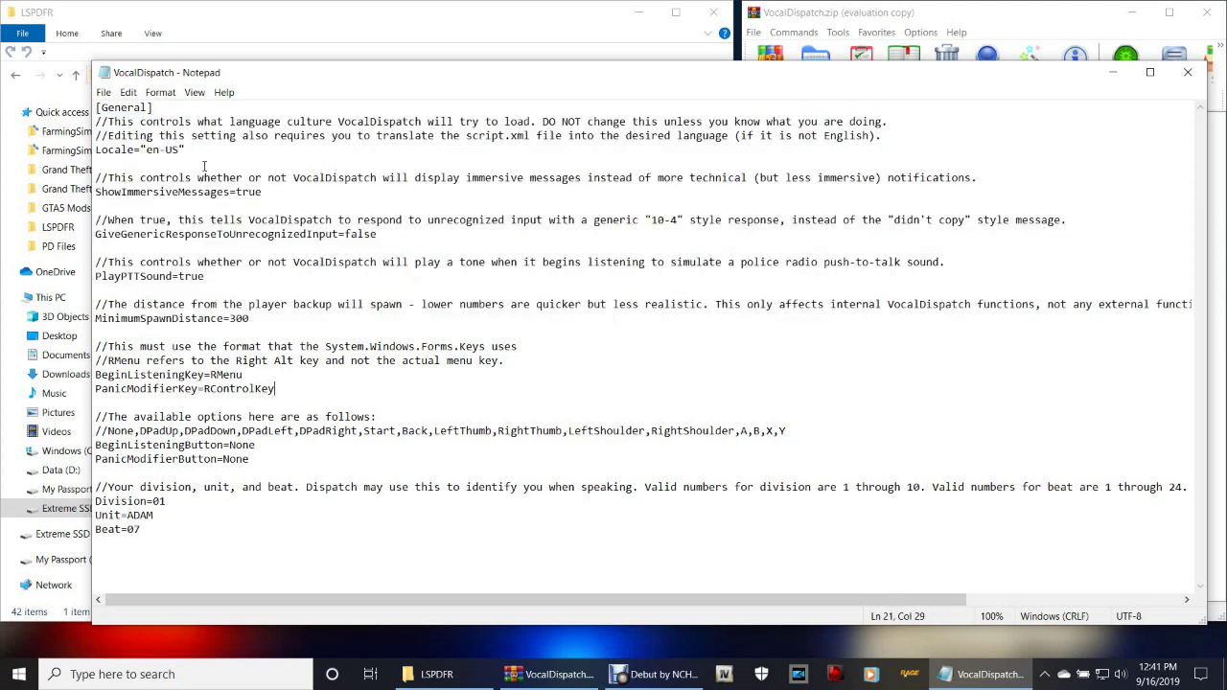
left_click_drag(189, 149, 135, 150)
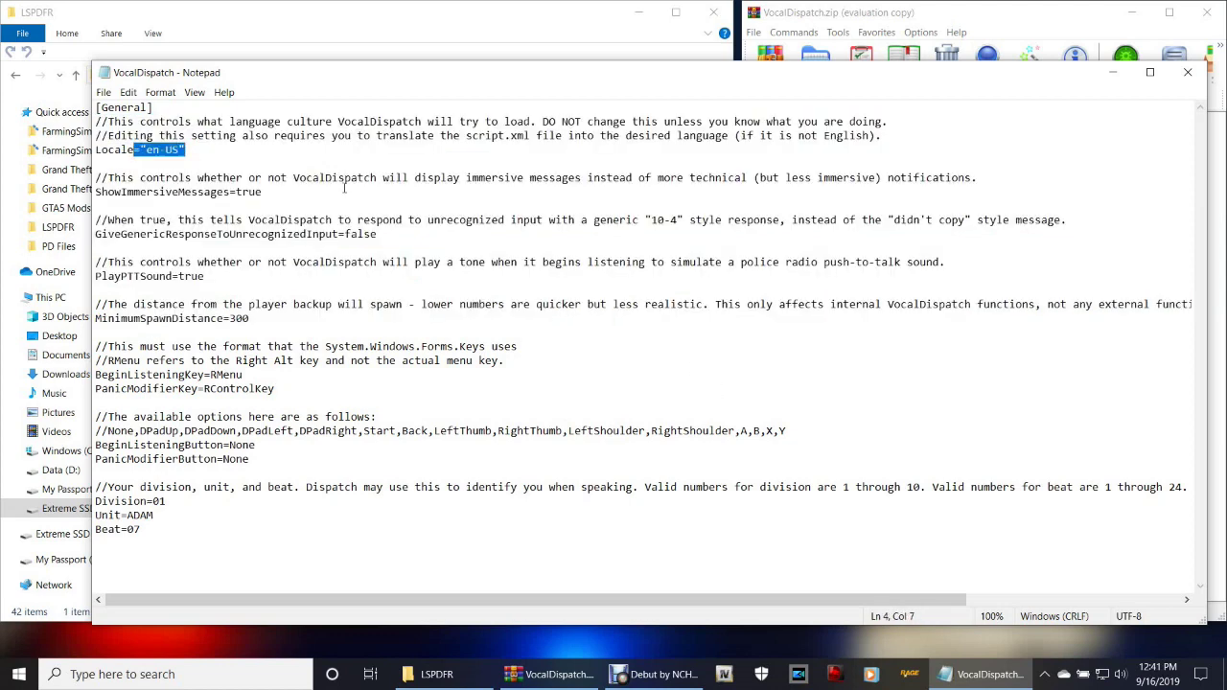
left_click(591, 401)
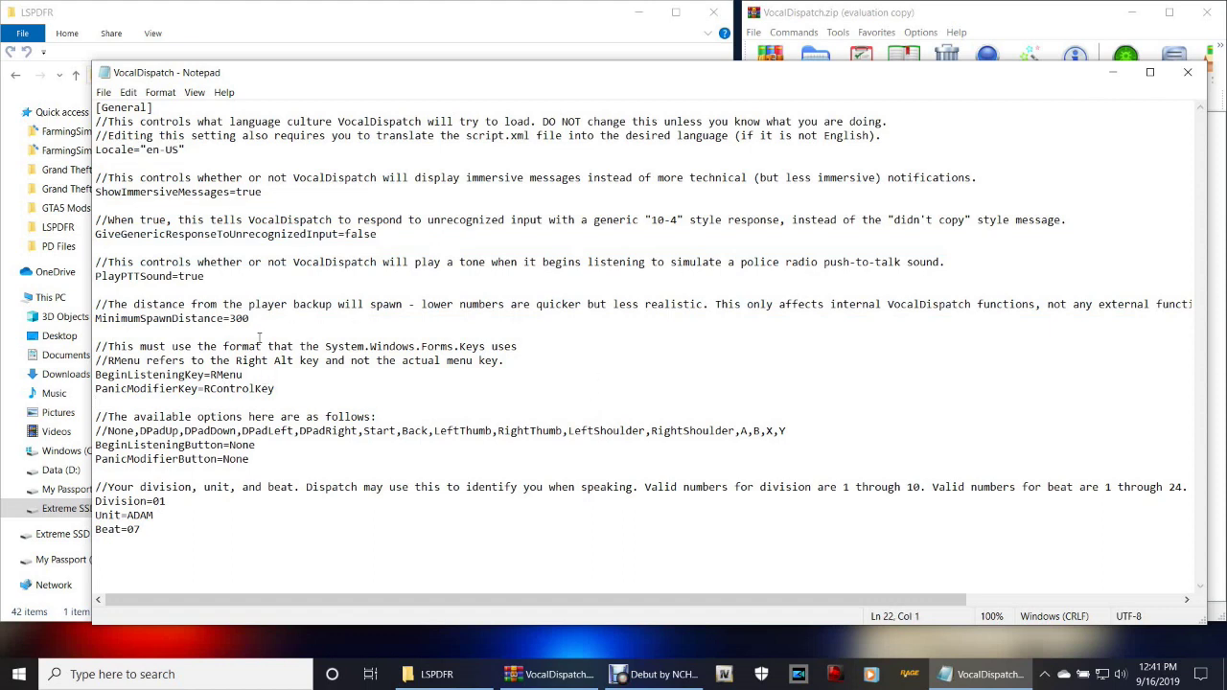
left_click_drag(517, 347, 121, 560)
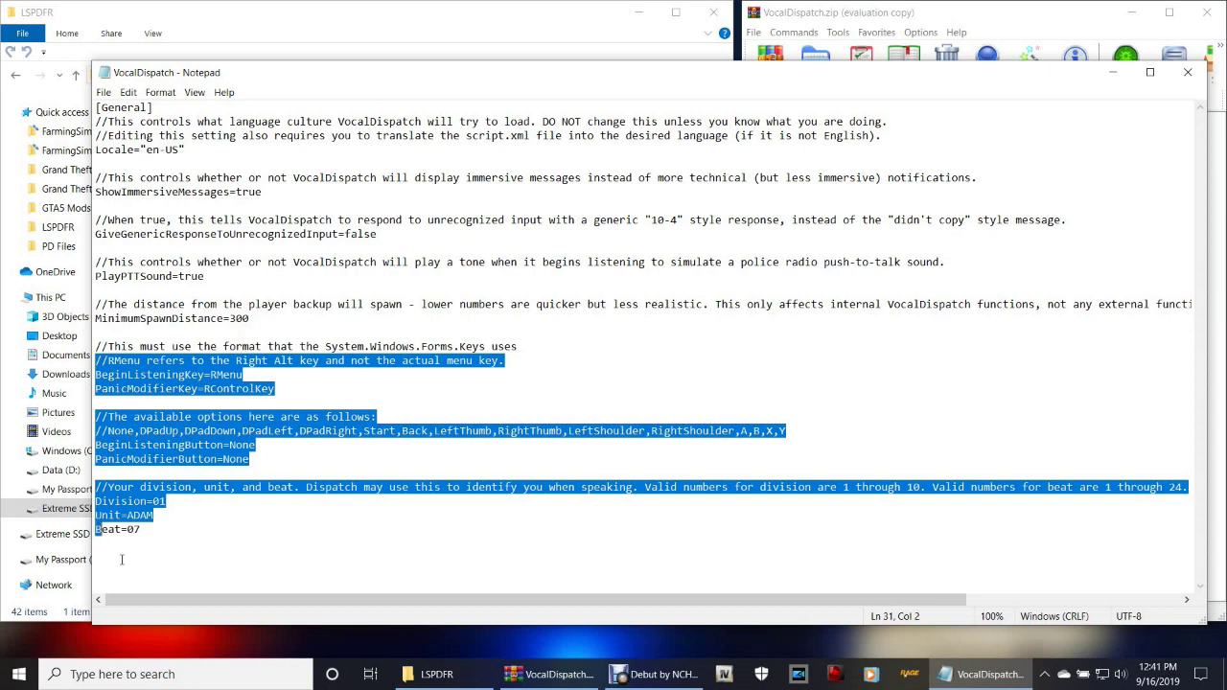
Step: Examine the BeginListeningKey and PanicModifierKey entries in the VocalDispatch settings file
left_click(360, 544)
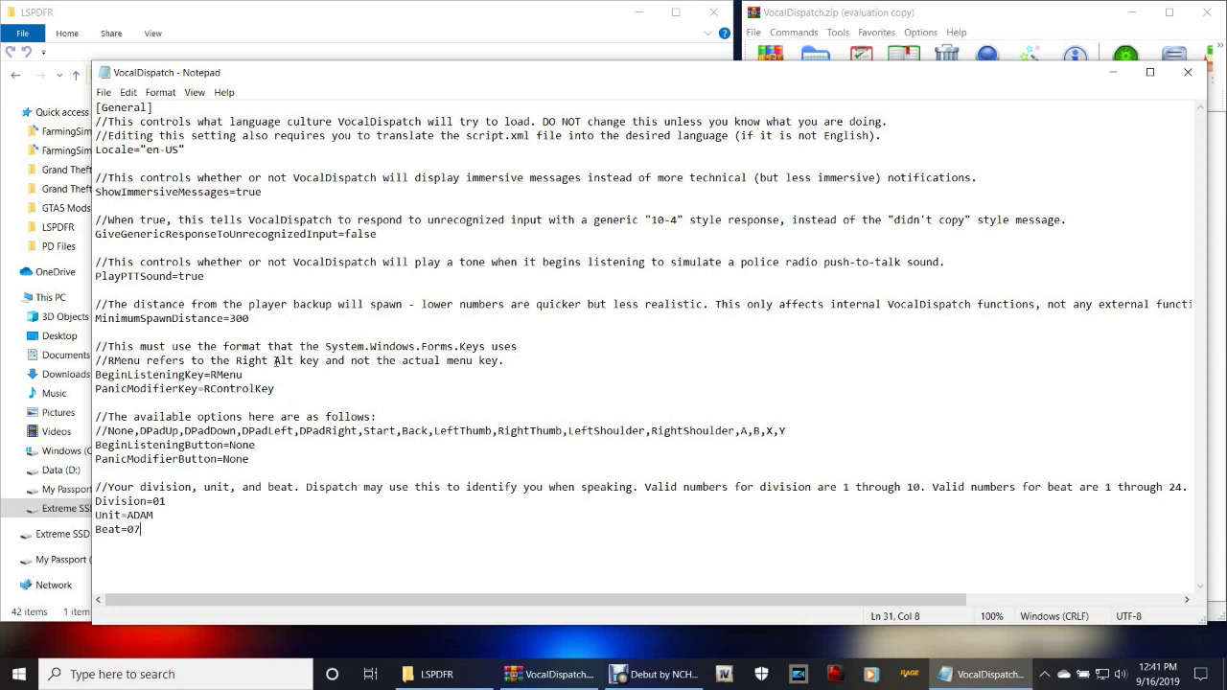
left_click_drag(286, 389, 191, 388)
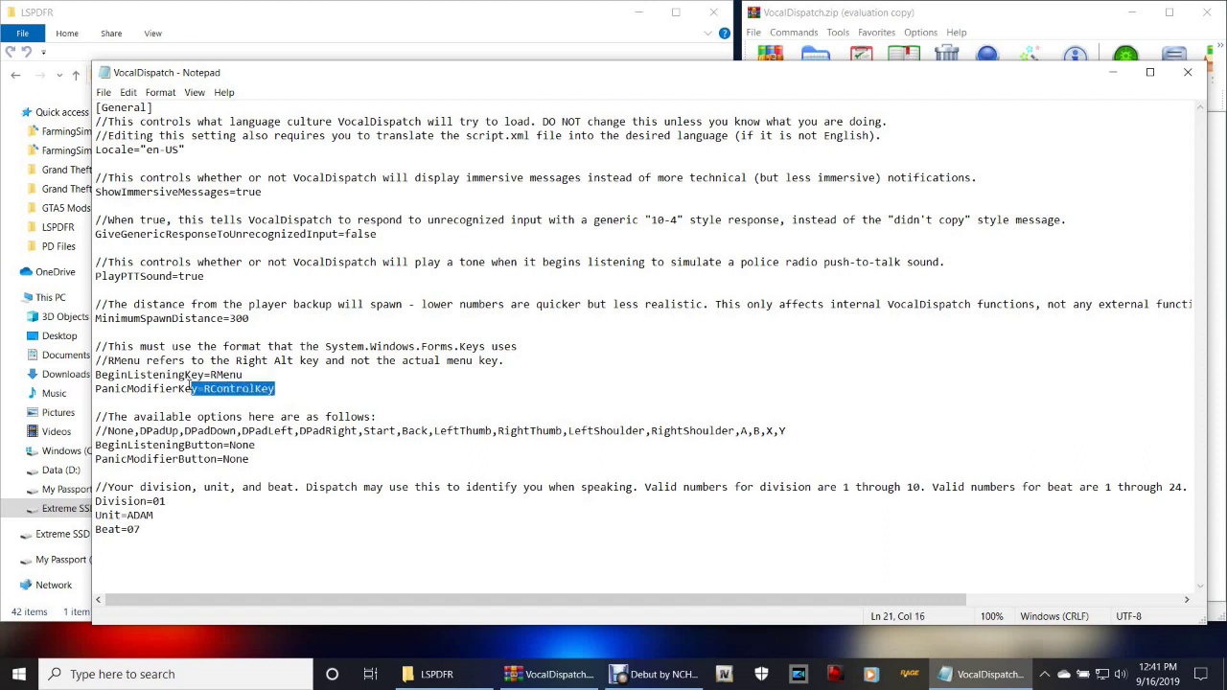
left_click(331, 384)
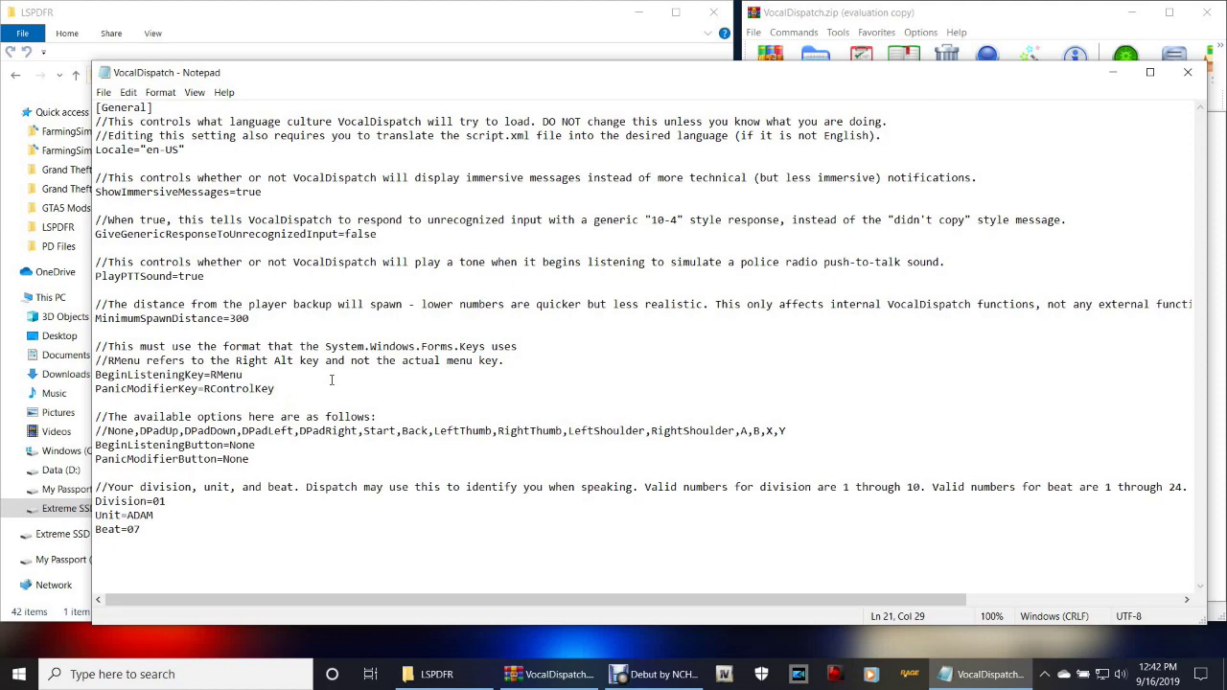
scroll(331, 380, "right", 2)
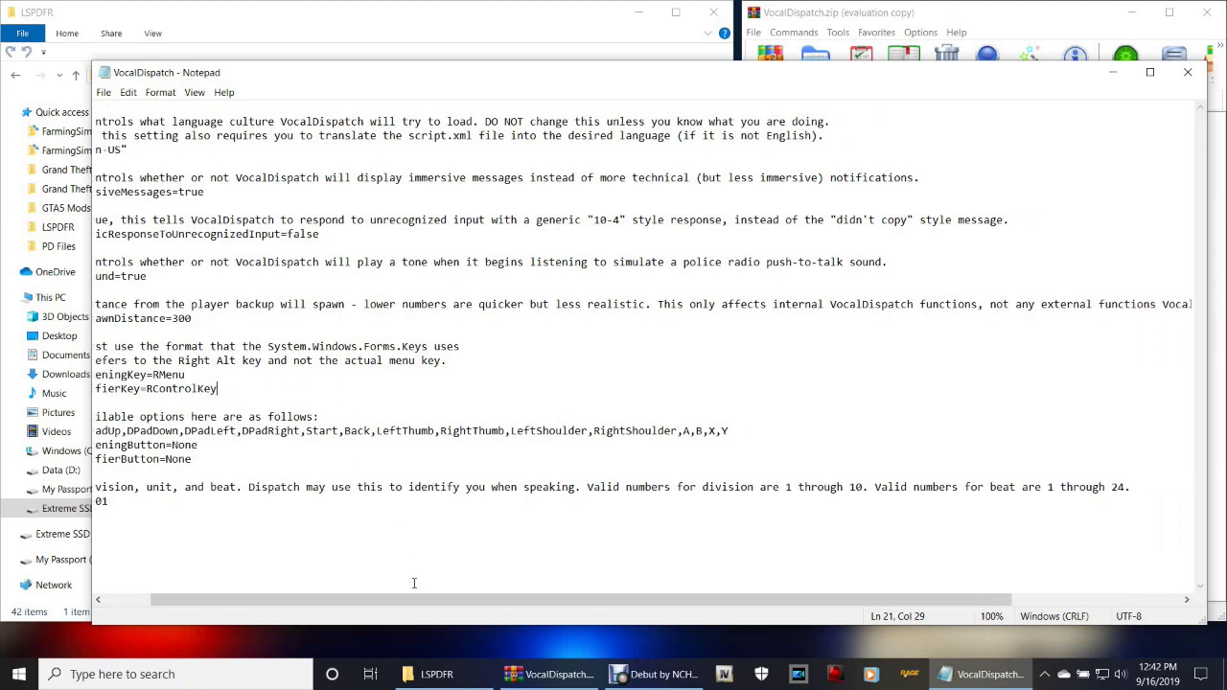
left_click_drag(384, 599, 282, 599)
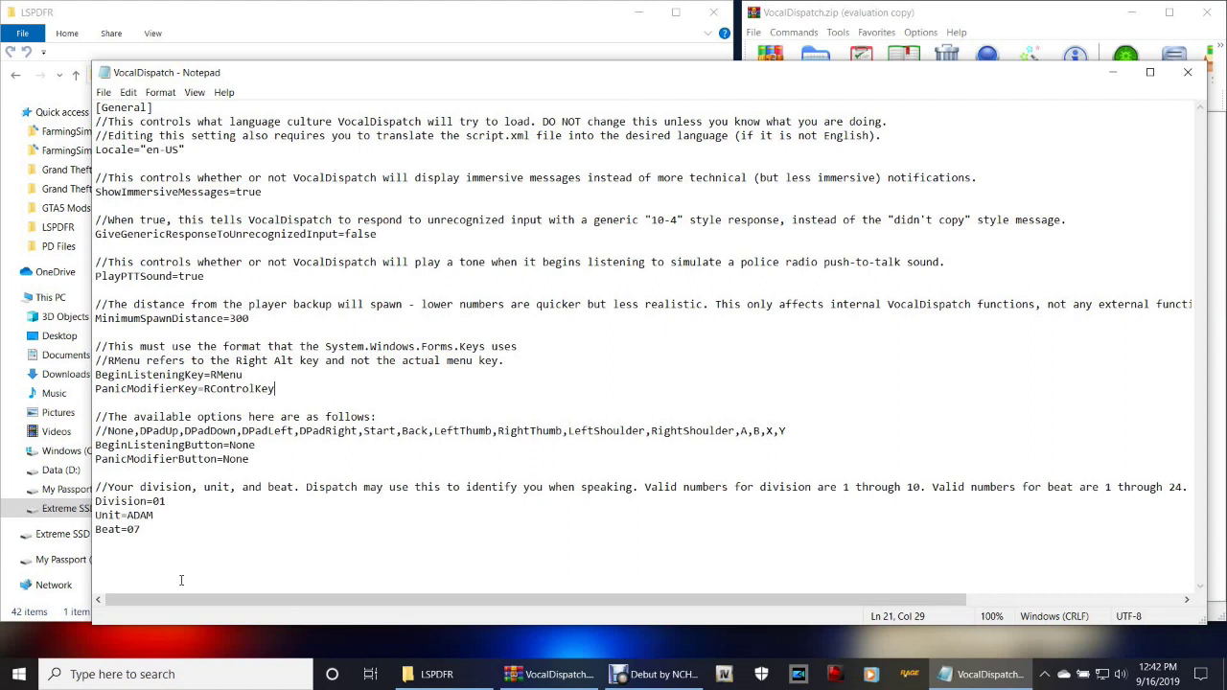
left_click_drag(273, 390, 208, 376)
Step: Examine the list of available controller button options, from None and DPadUp to A, B, X and Y
left_click_drag(313, 487, 94, 487)
left_click(171, 430)
left_click_drag(140, 430, 252, 459)
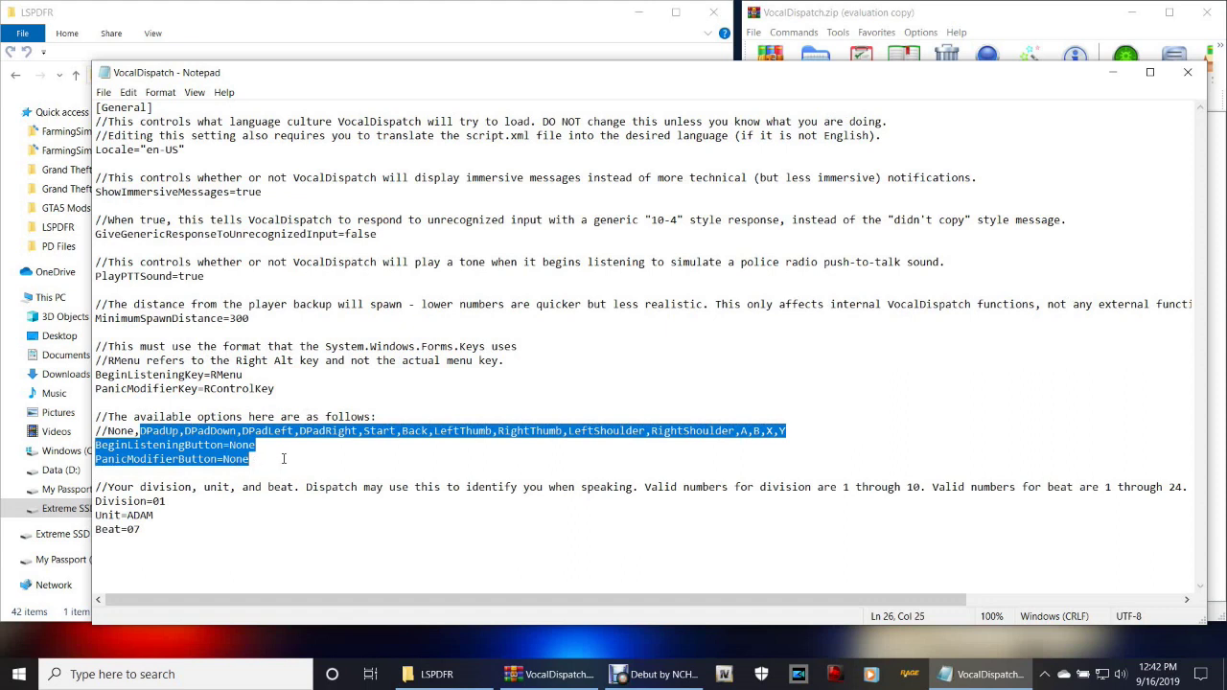
left_click(254, 459)
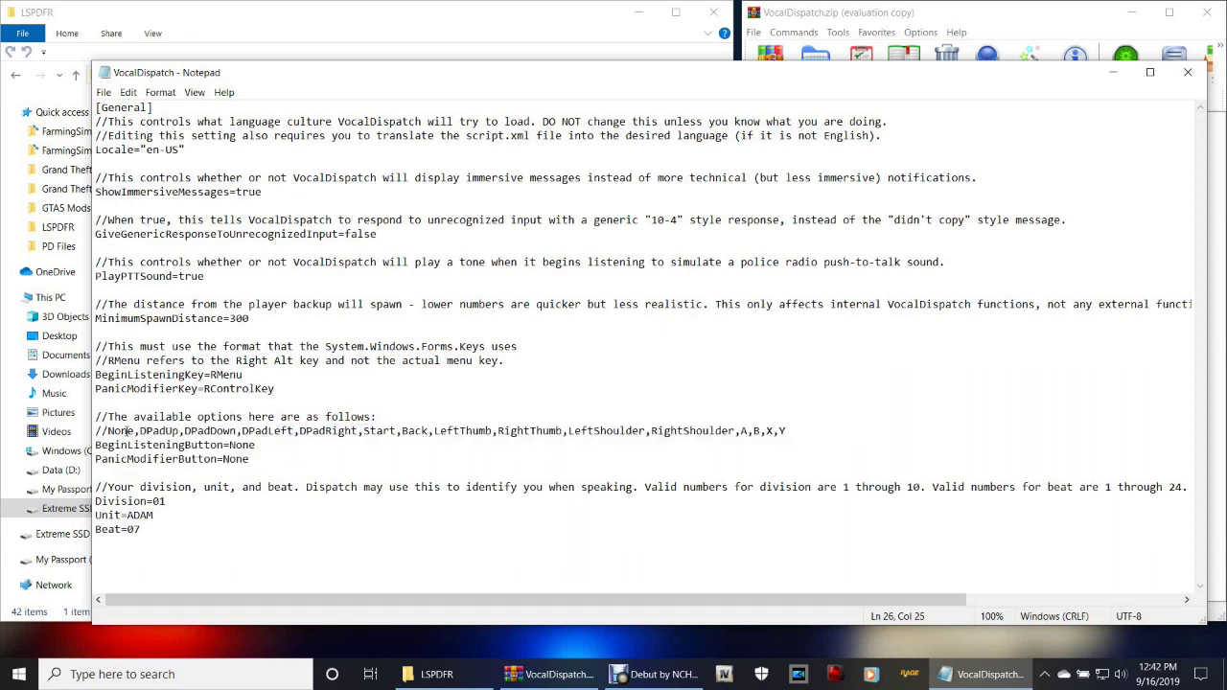
left_click_drag(109, 430, 408, 442)
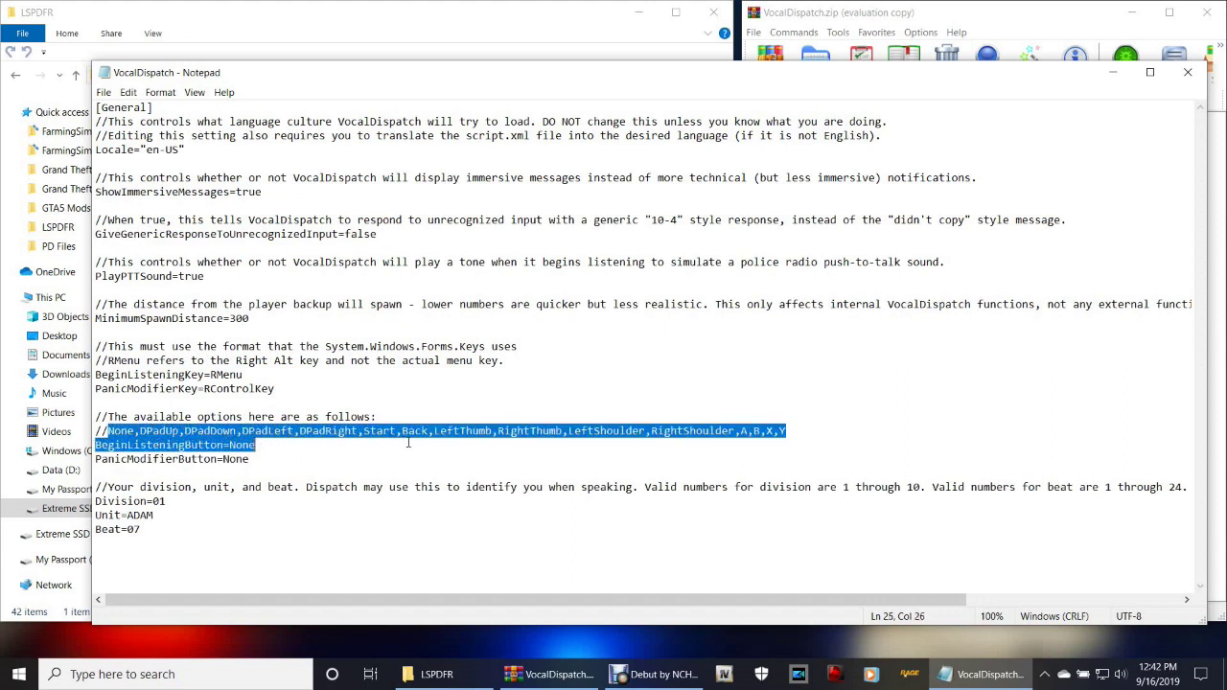
left_click(739, 449)
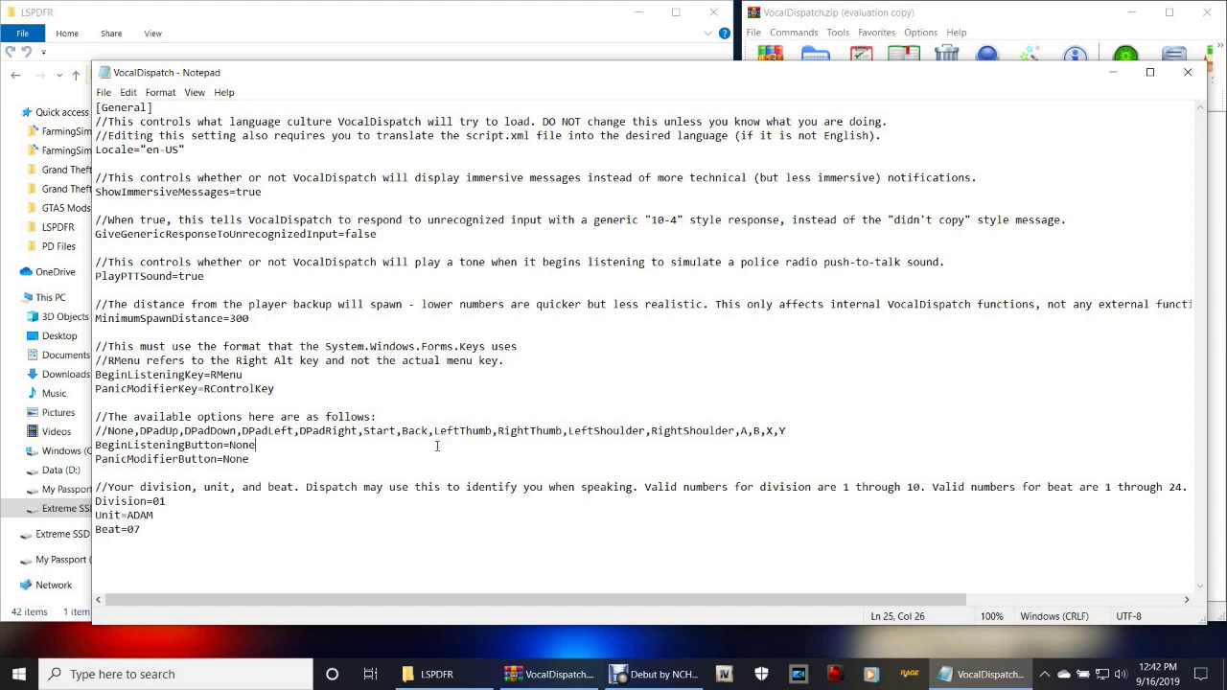
left_click_drag(788, 432, 737, 433)
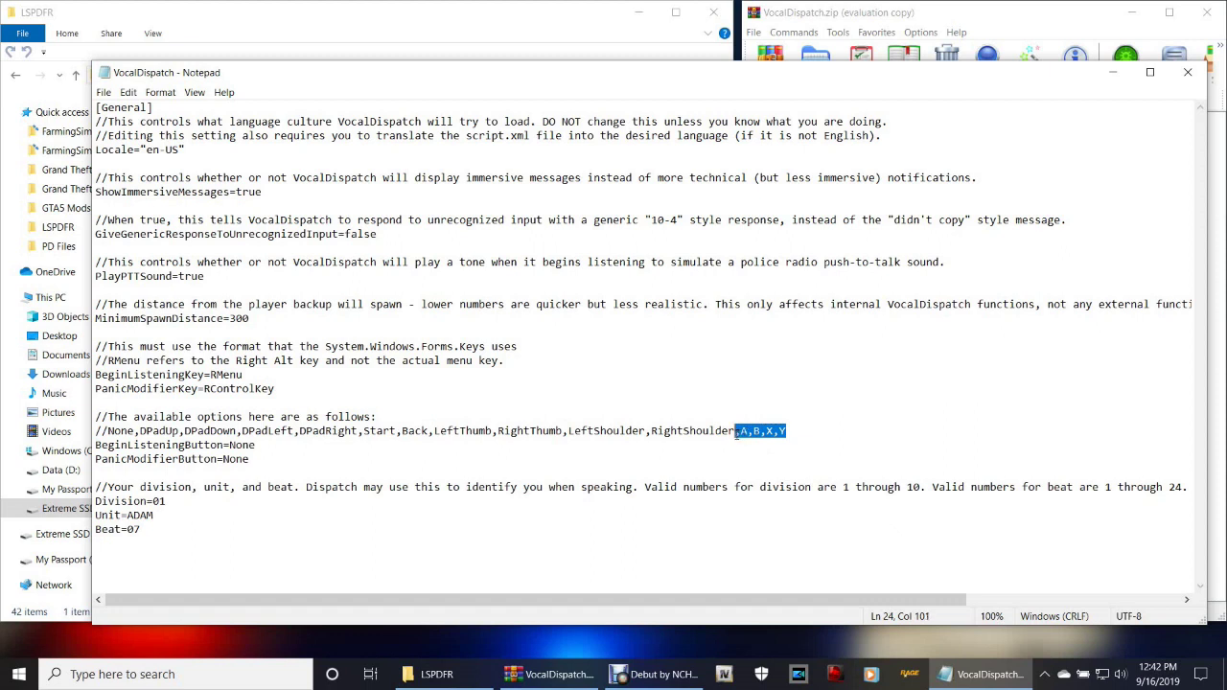
left_click(368, 462)
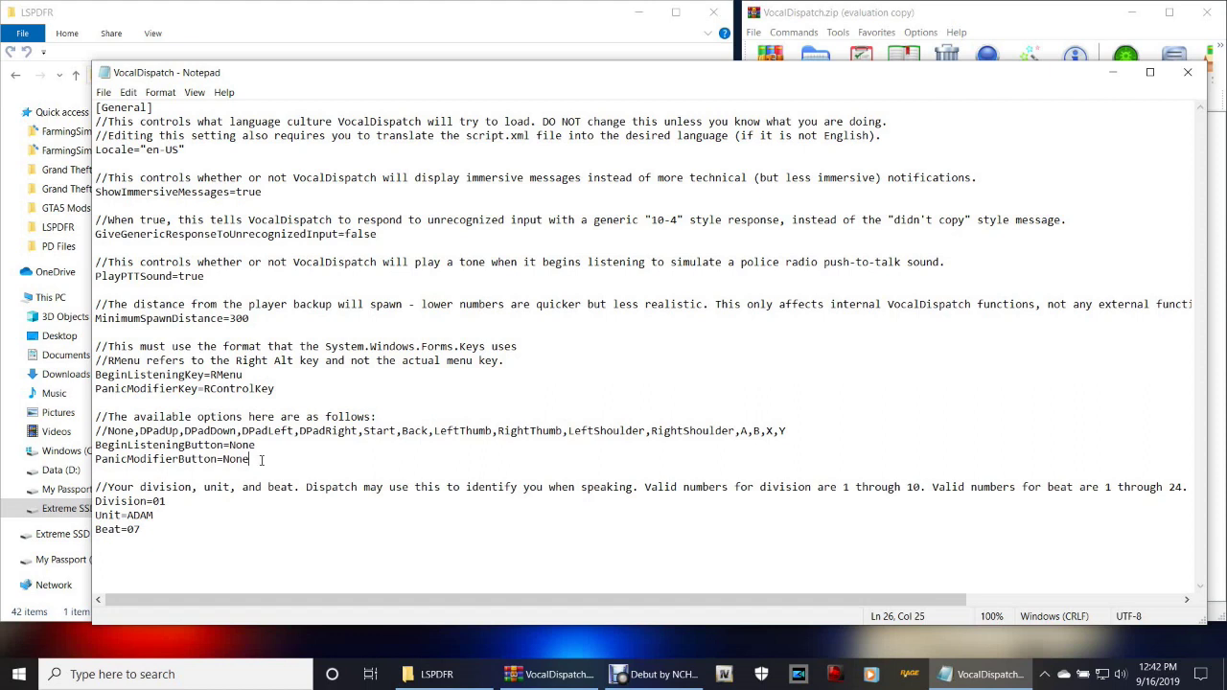
Step: Copy the word None from the list of available controller button options
left_click_drag(257, 444, 229, 444)
left_click(266, 448)
left_click_drag(135, 433, 109, 432)
right_click(123, 431)
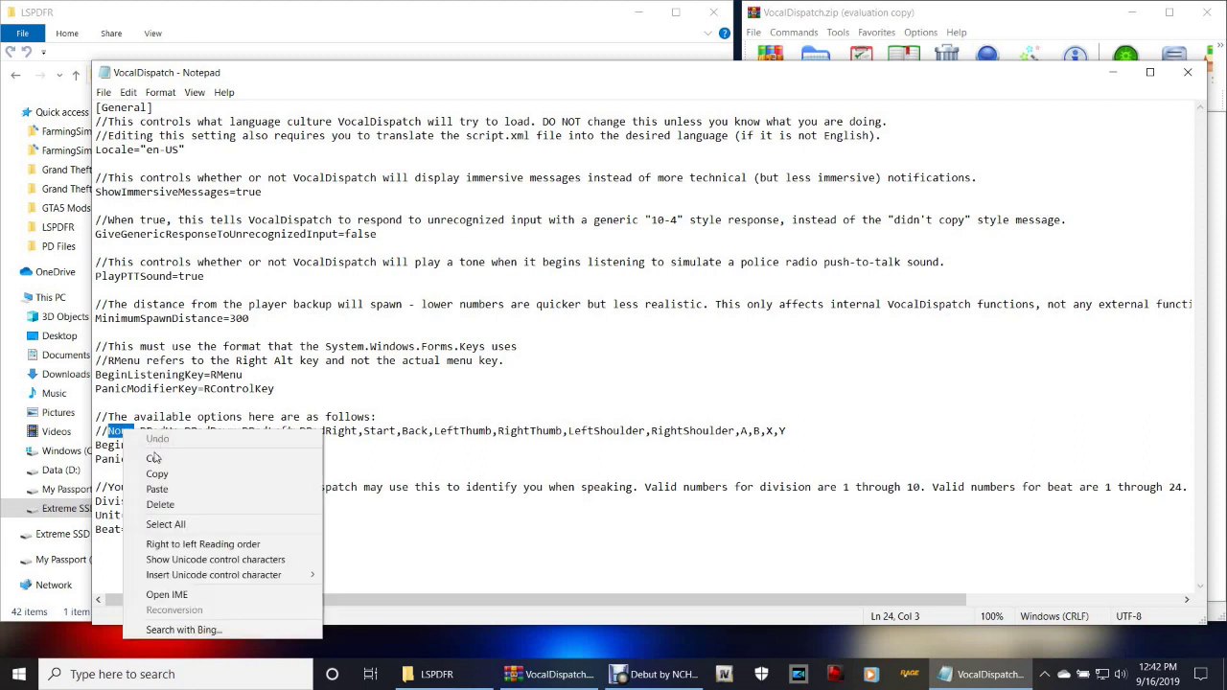
left_click(156, 473)
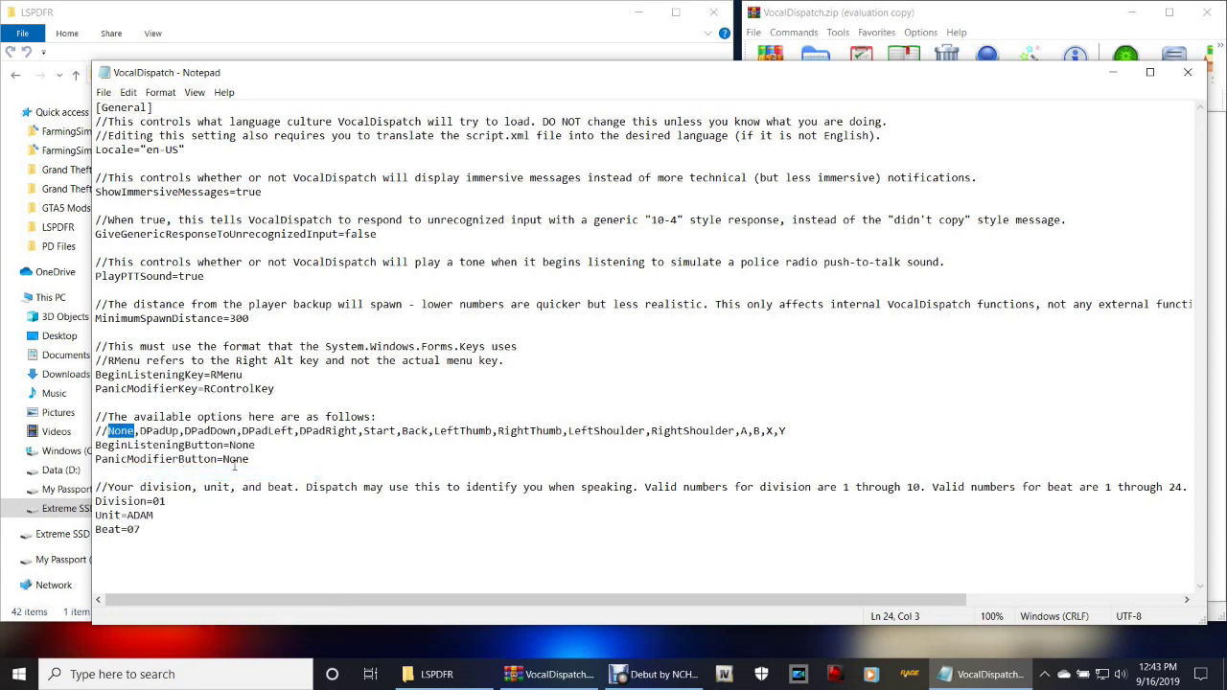
Step: Replace the PanicModifierButton value with the copied None
left_click(261, 445)
left_click_drag(257, 445, 233, 447)
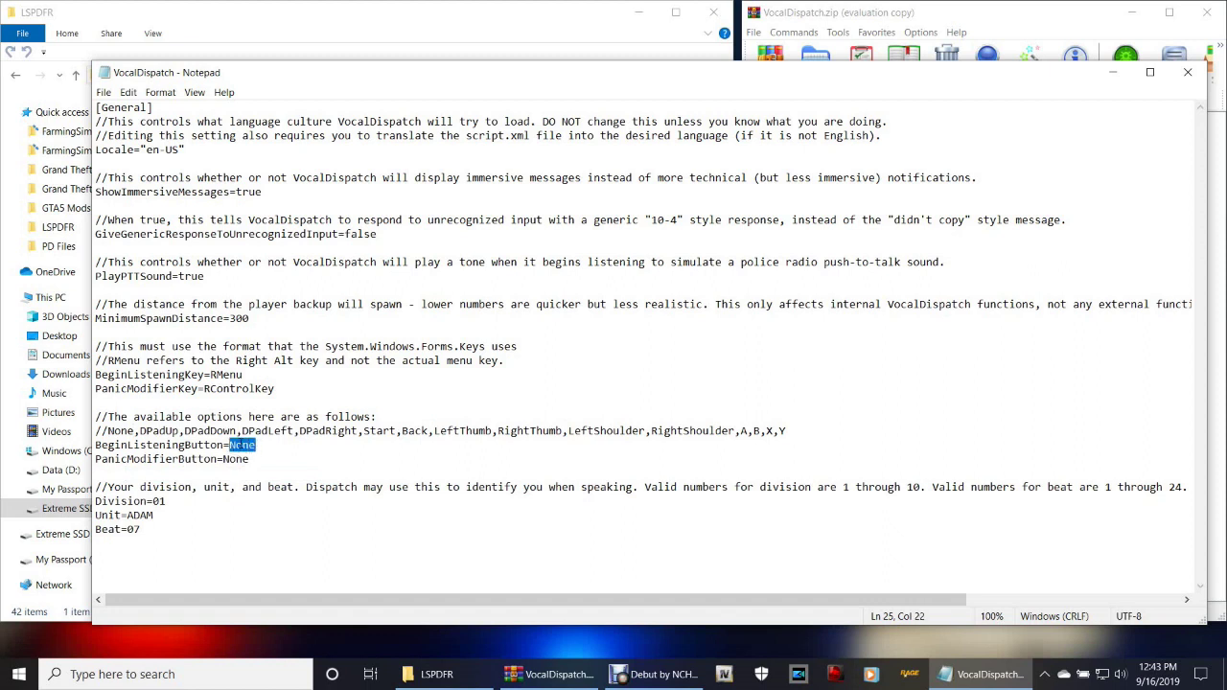
right_click(254, 447)
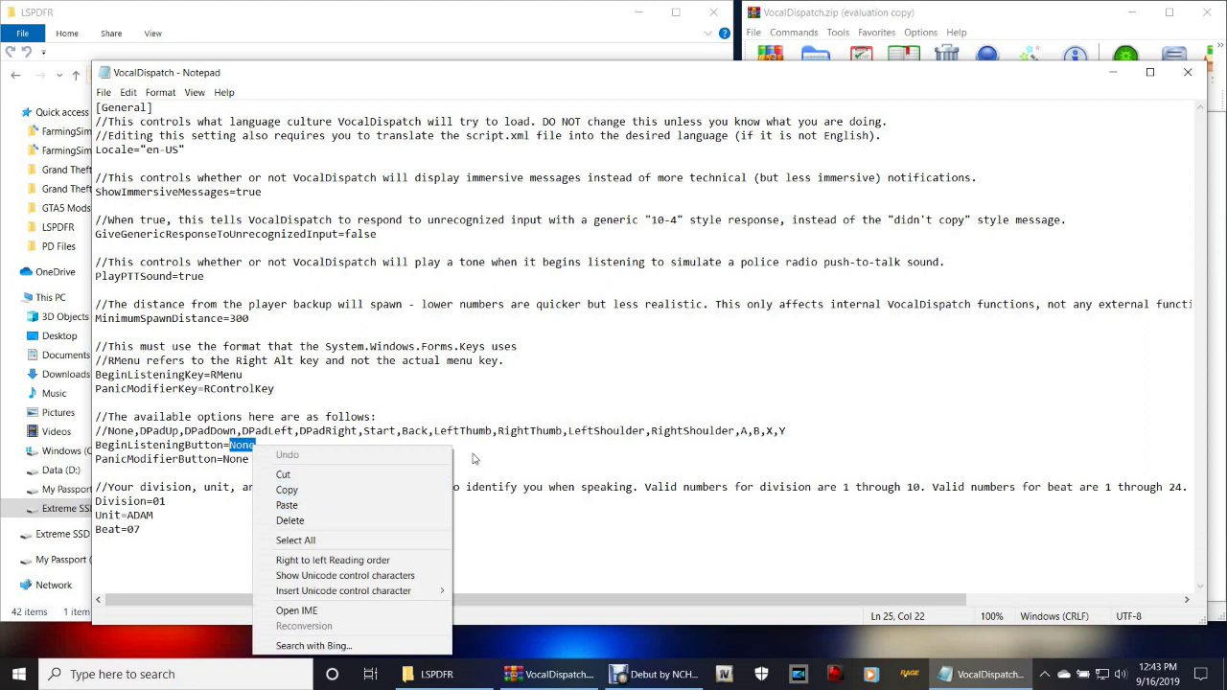
left_click(258, 460)
key("ctrl+shift+Left")
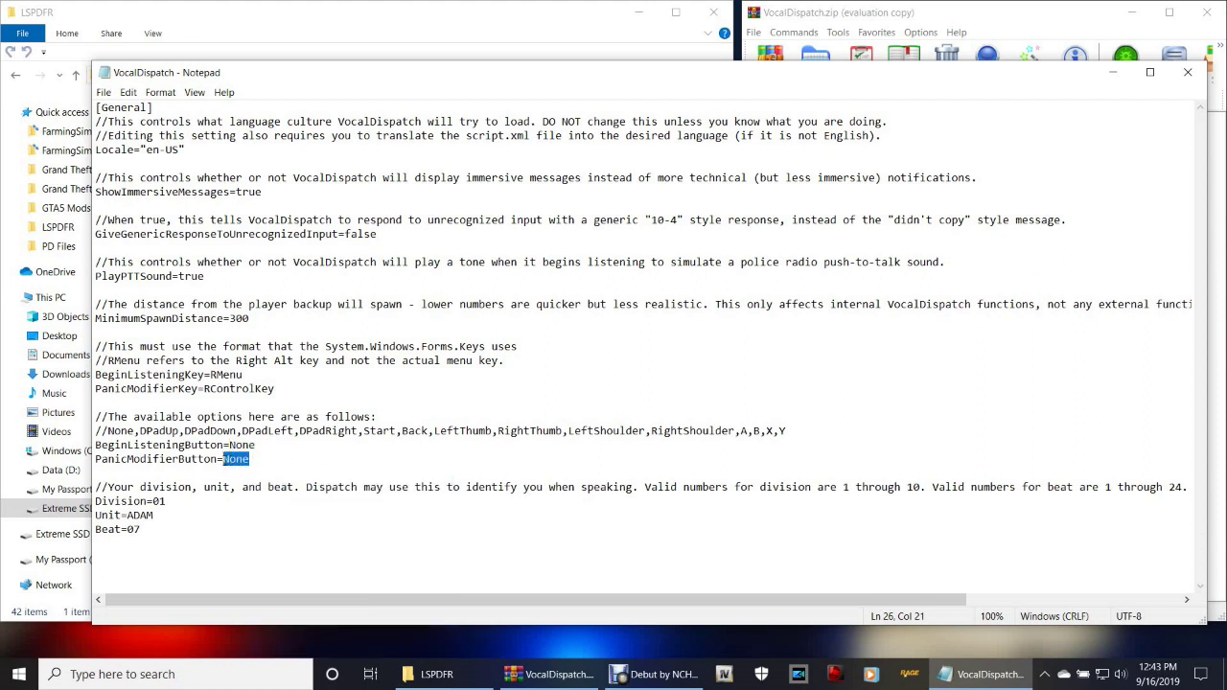
right_click(236, 460)
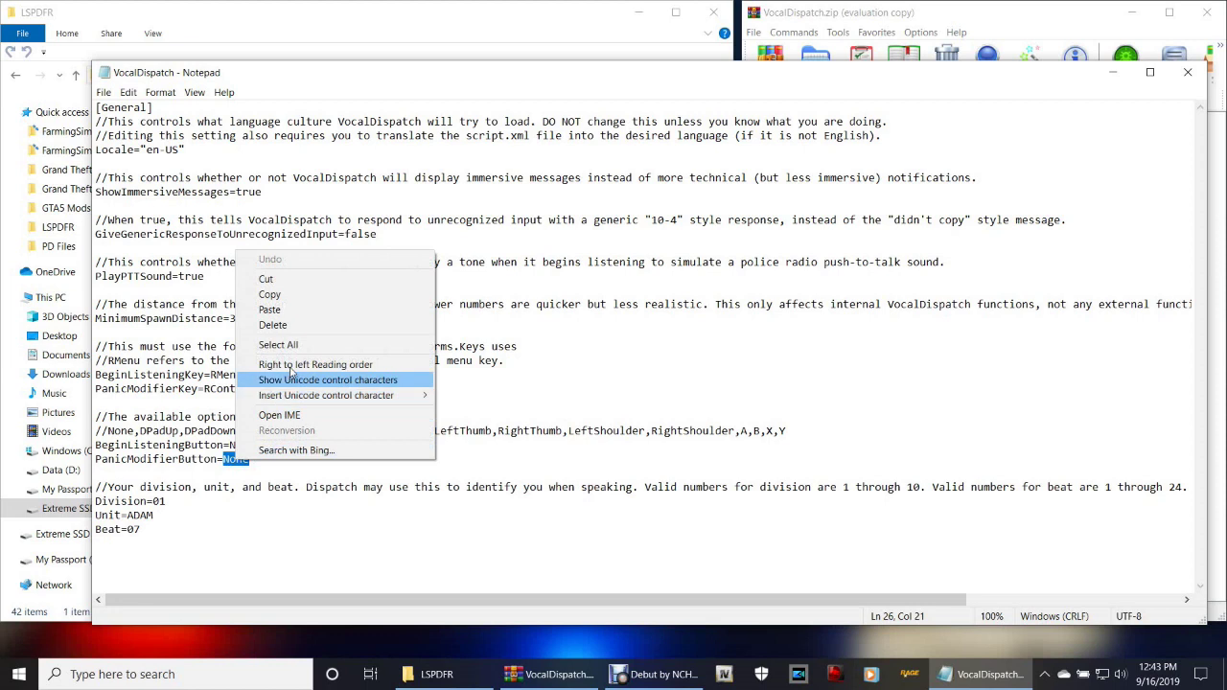
left_click(293, 311)
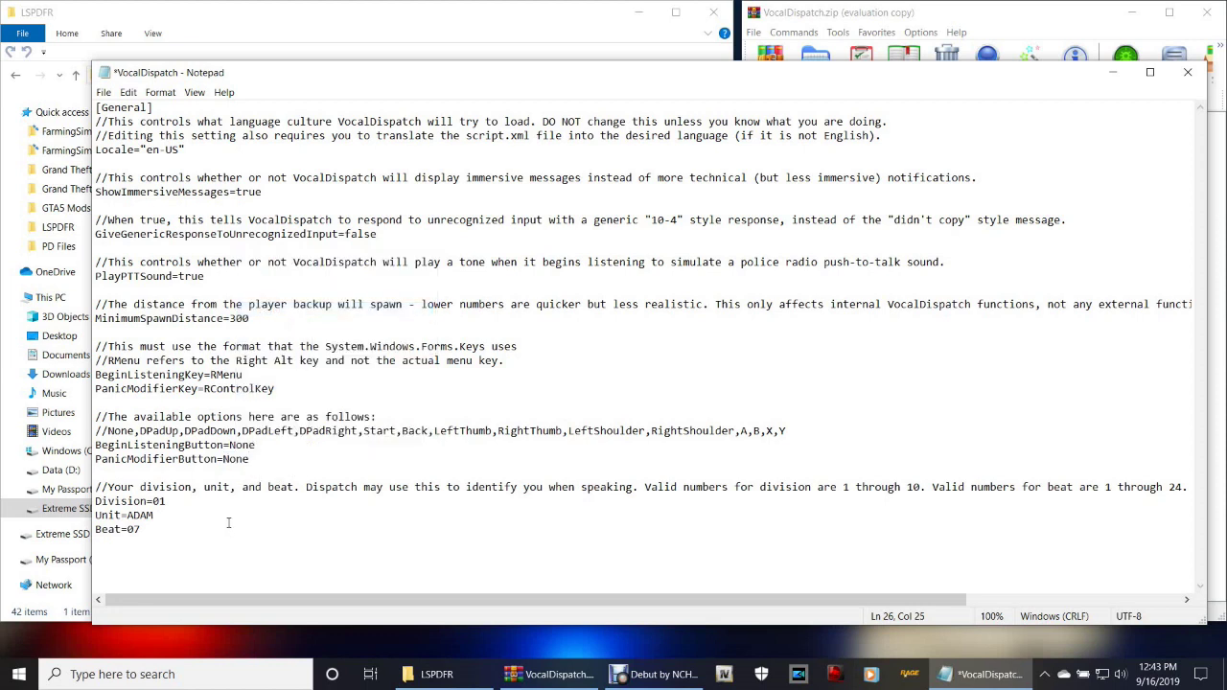
Step: Check the division, unit and beat entries, and close VocalDispatch.ini with its changes saved
scroll(240, 479, "right", 1)
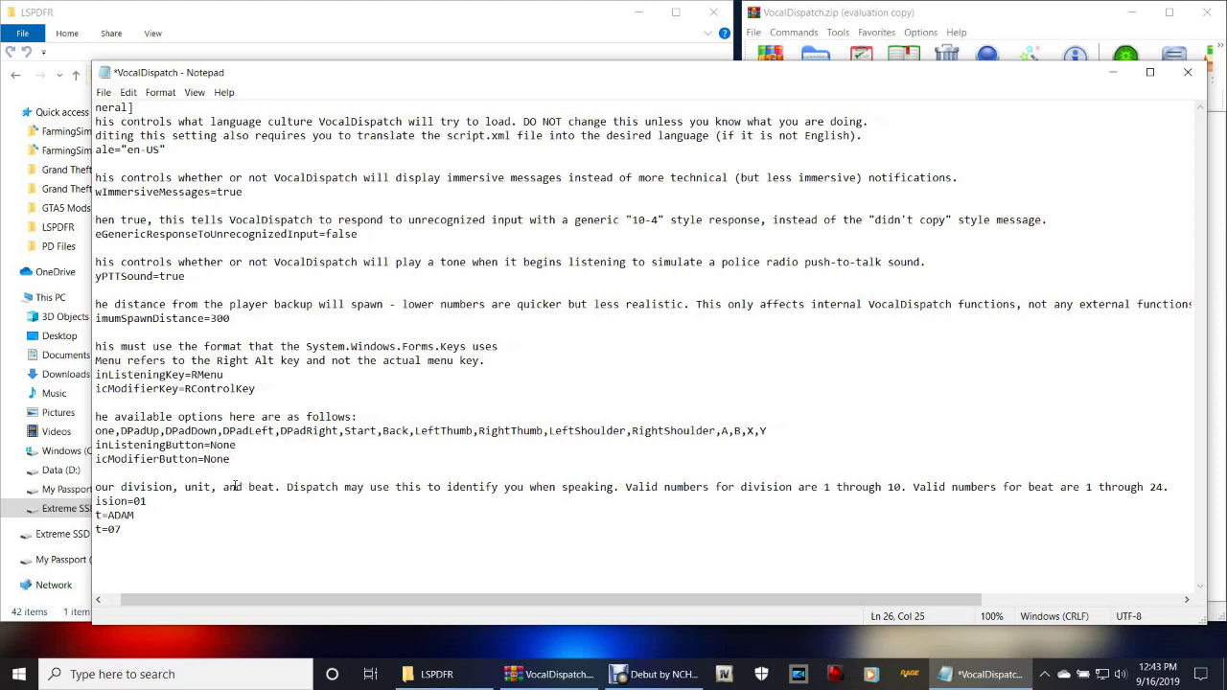
scroll(235, 487, "left", 1)
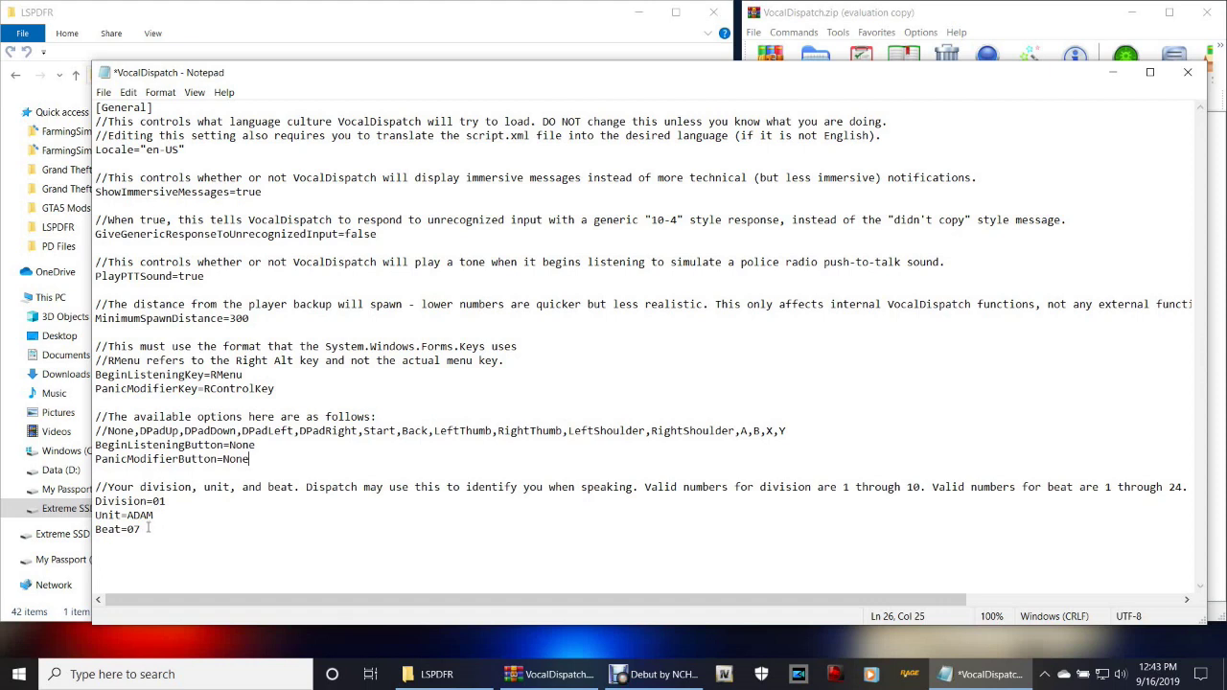
left_click_drag(159, 501, 186, 518)
left_click(205, 527)
left_click(103, 92)
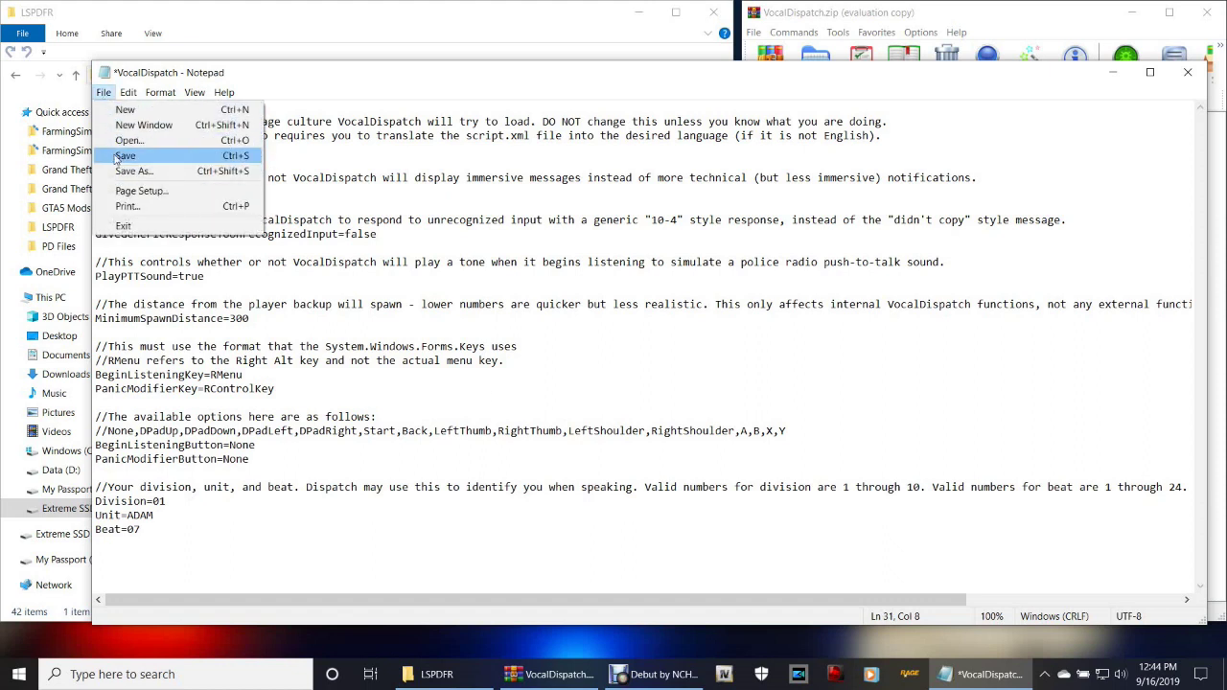
left_click(807, 341)
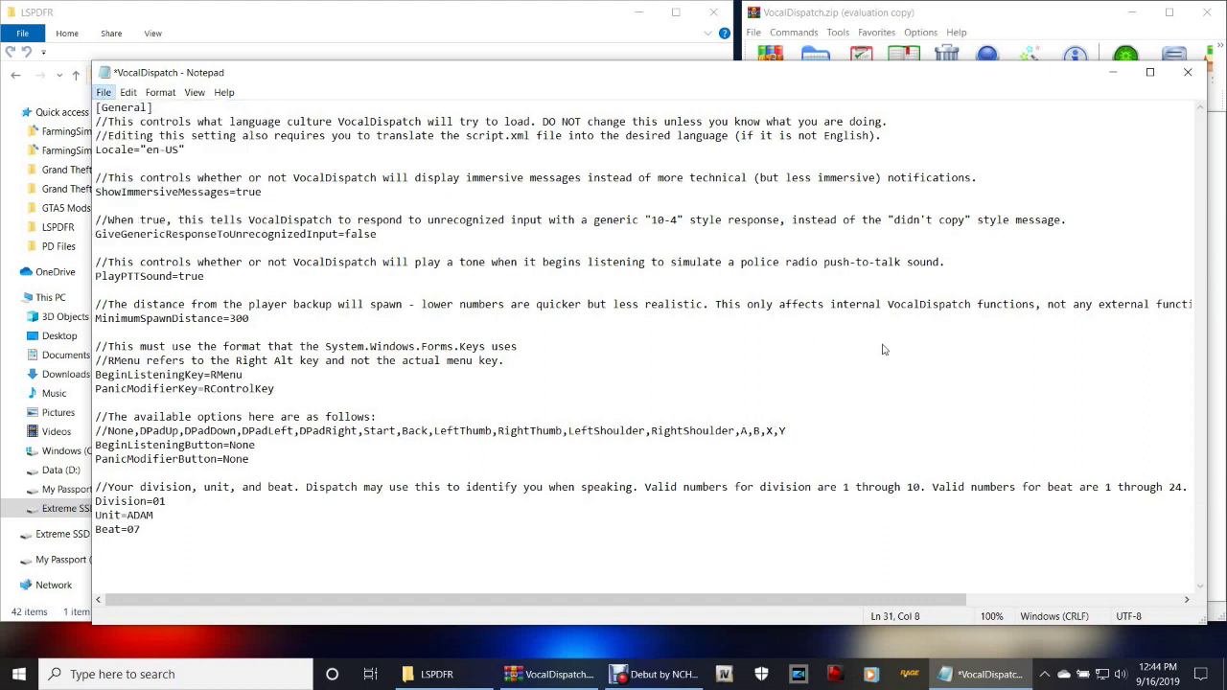
left_click(1188, 77)
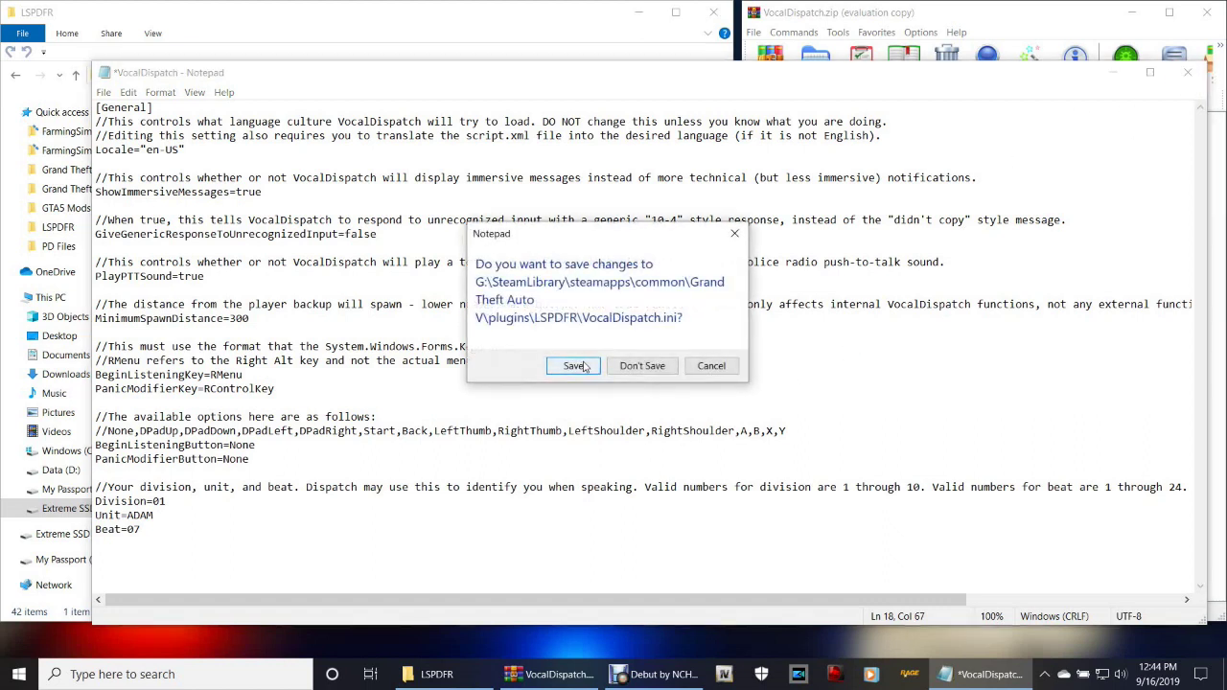
left_click(575, 366)
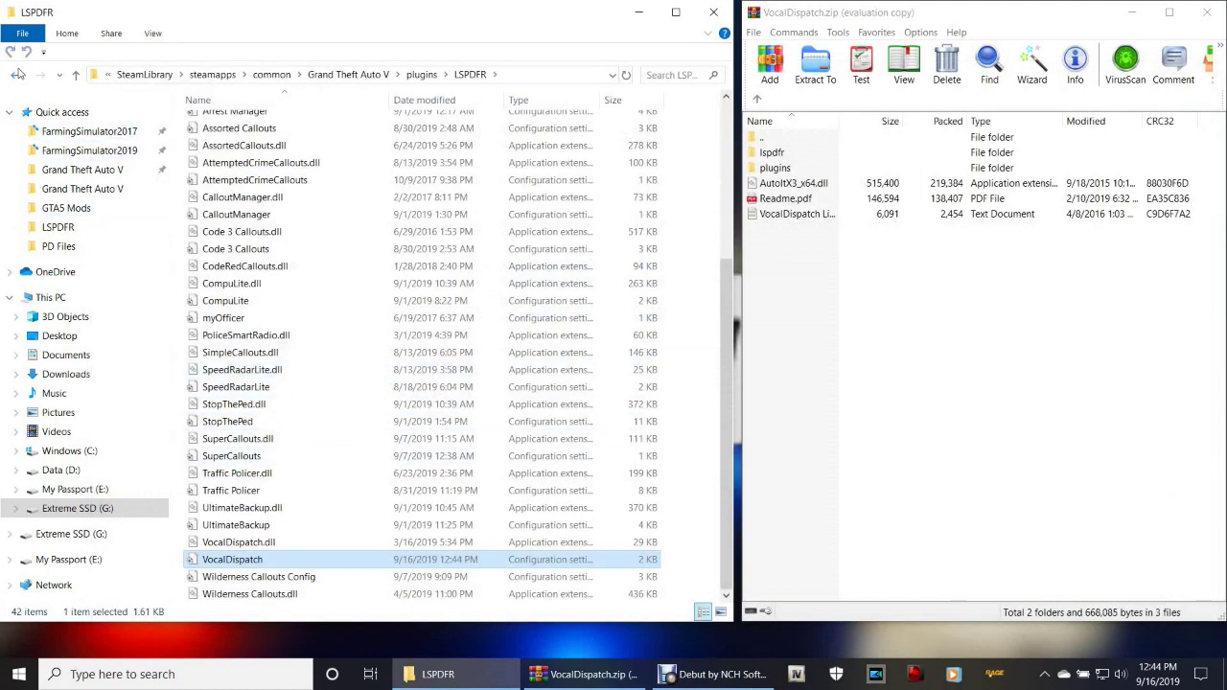
Step: Go back to the Grand Theft Auto V folder and open lspdfr\Police Scanner\VocalDispatch Audio
left_click(16, 76)
left_click(18, 79)
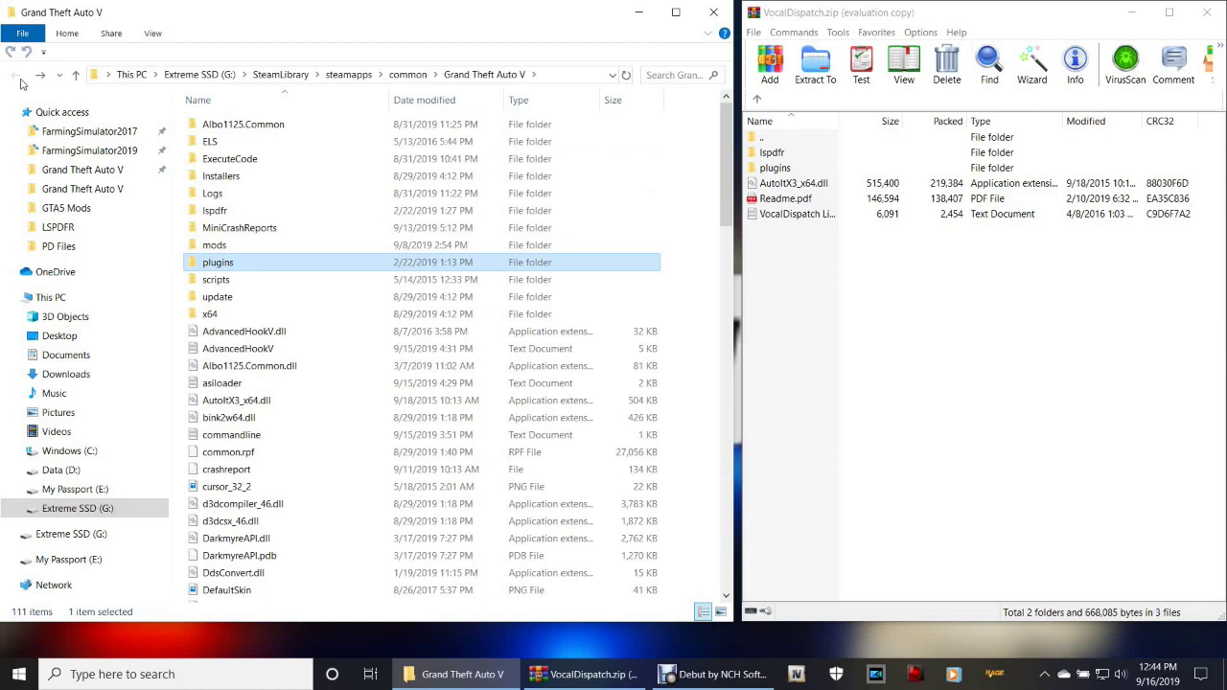
left_click(227, 214)
double_click(248, 212)
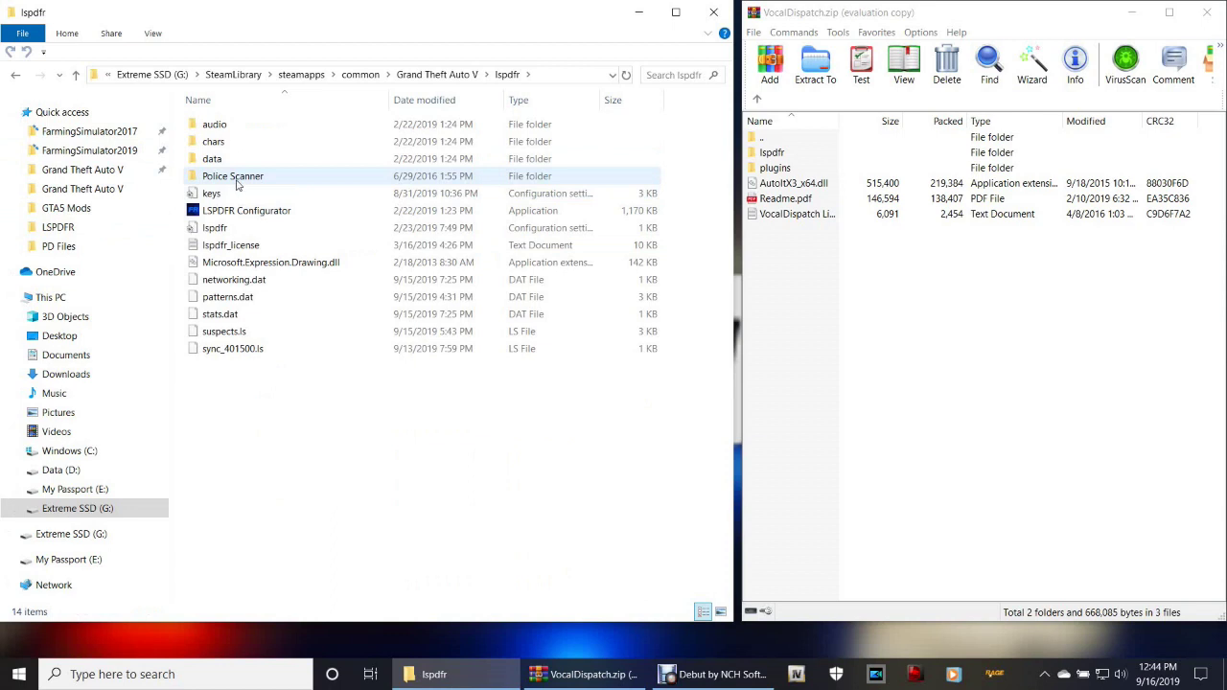
double_click(236, 178)
double_click(240, 161)
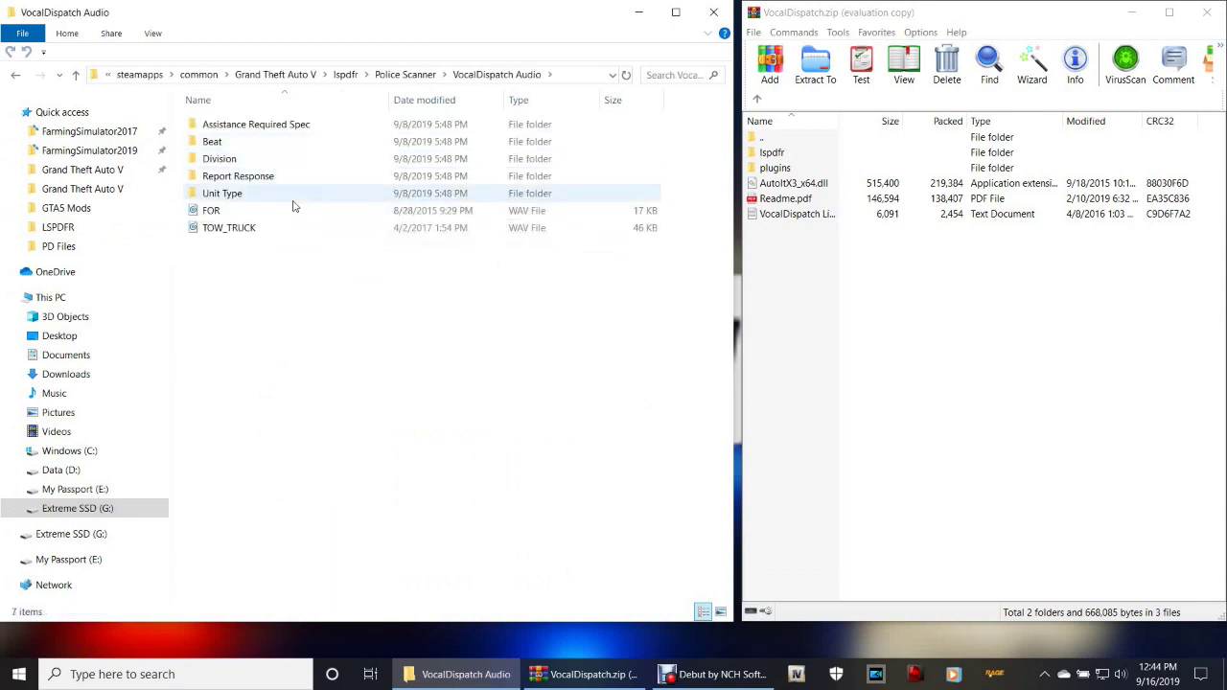
Step: Examine the audio files in the Division and Unit Type folders, and return to the VocalDispatch Audio folder
double_click(219, 158)
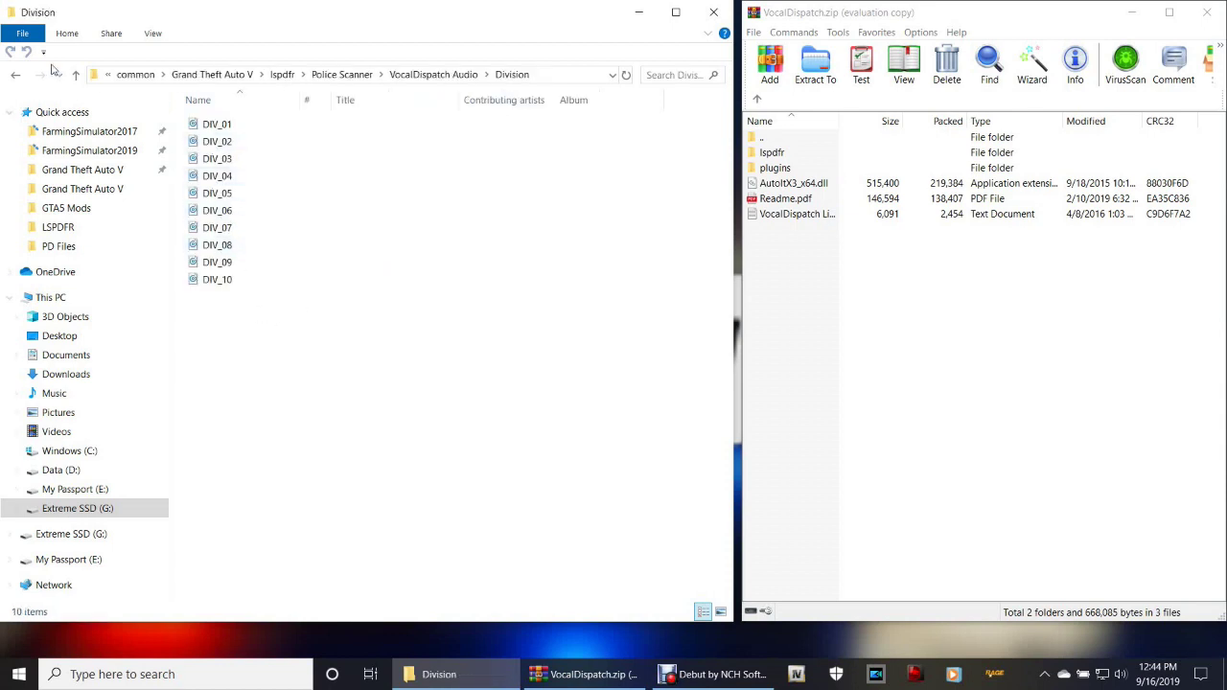
left_click(16, 75)
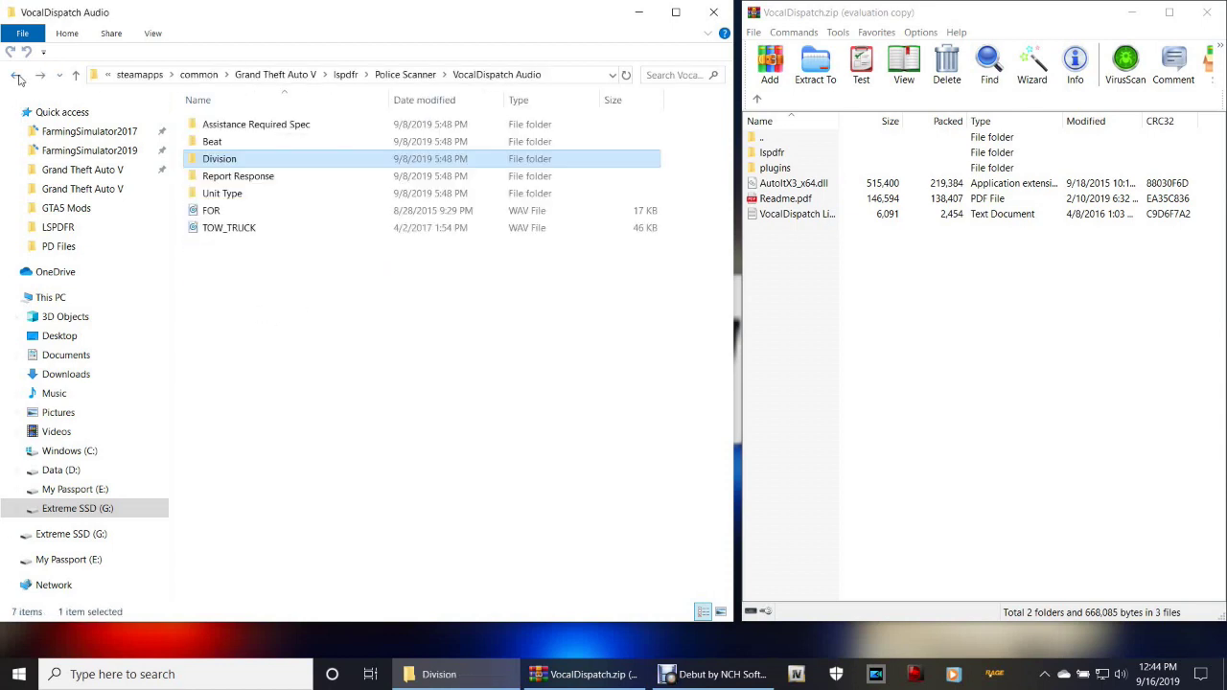
double_click(233, 192)
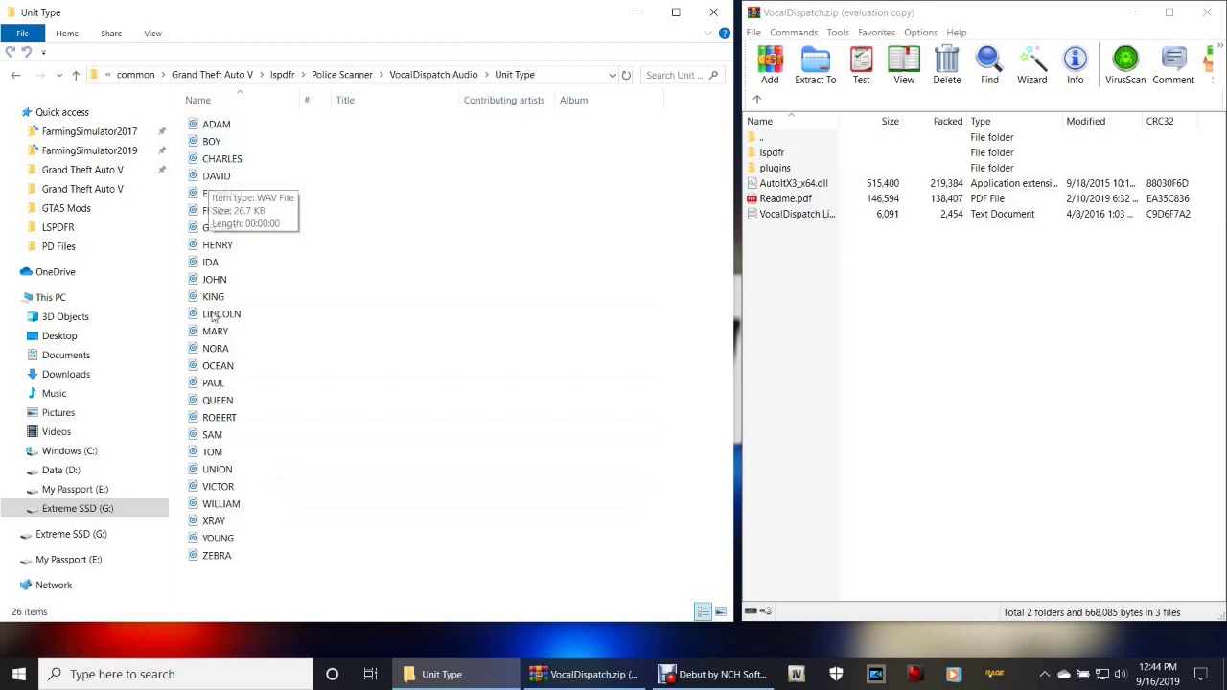
left_click(235, 555)
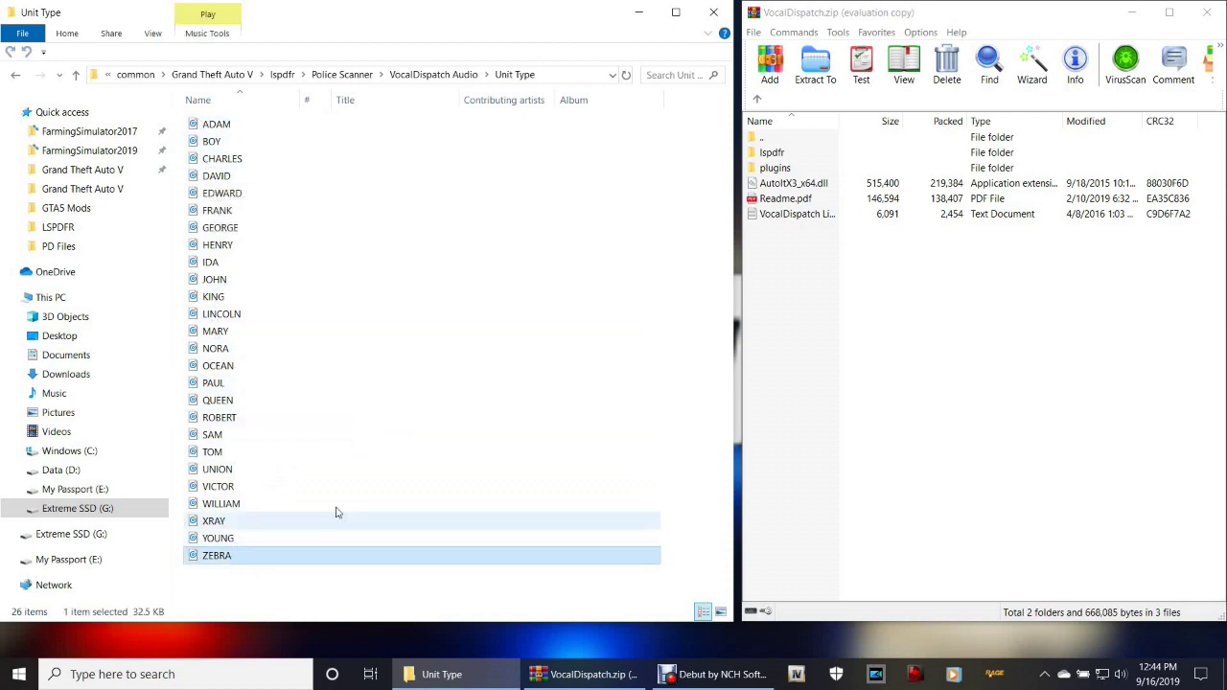
left_click_drag(219, 579, 232, 119)
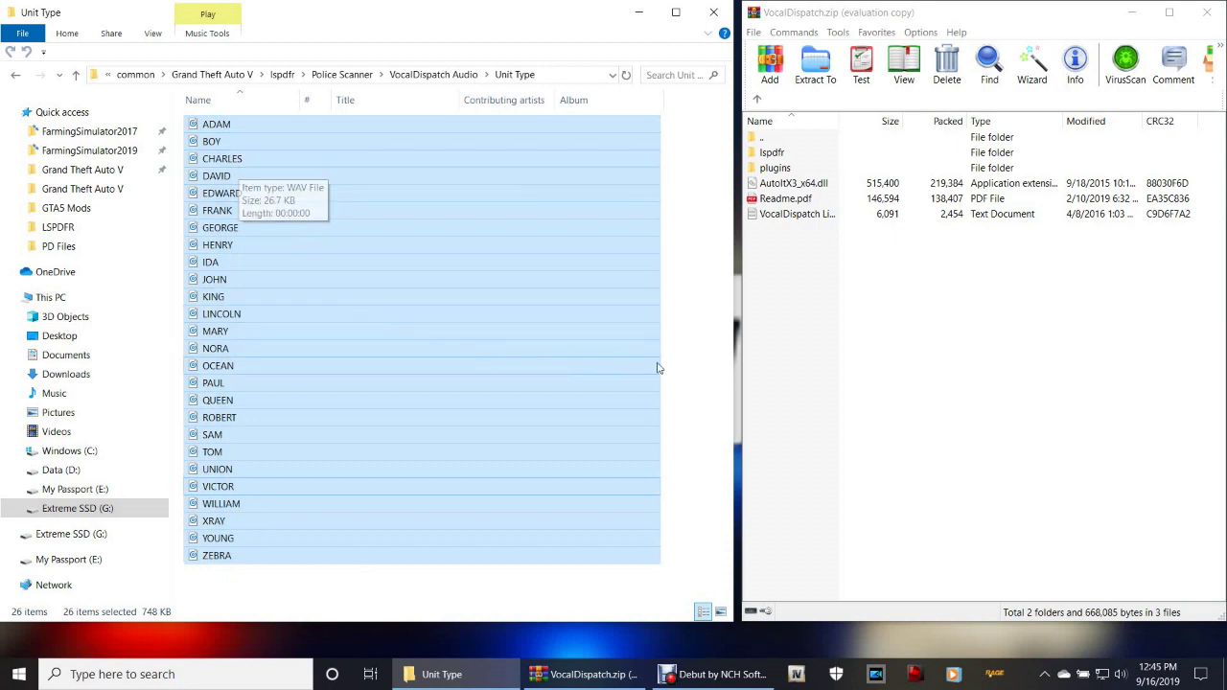
right_click(417, 359)
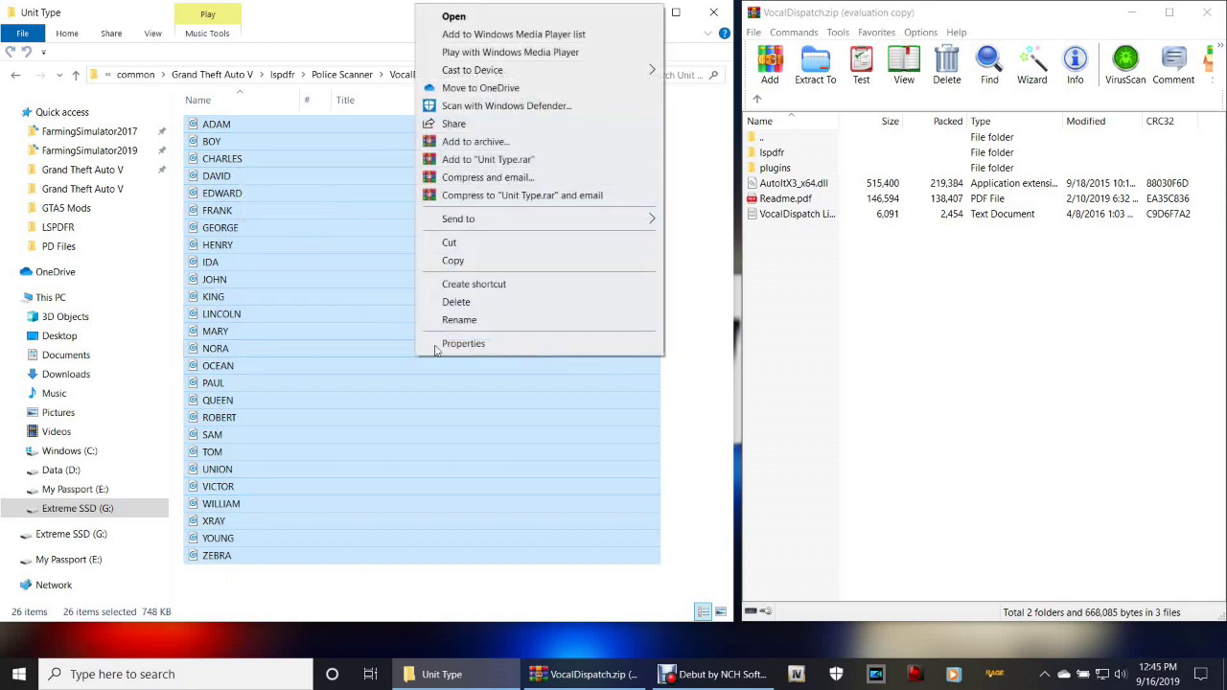
left_click(690, 479)
left_click(695, 481)
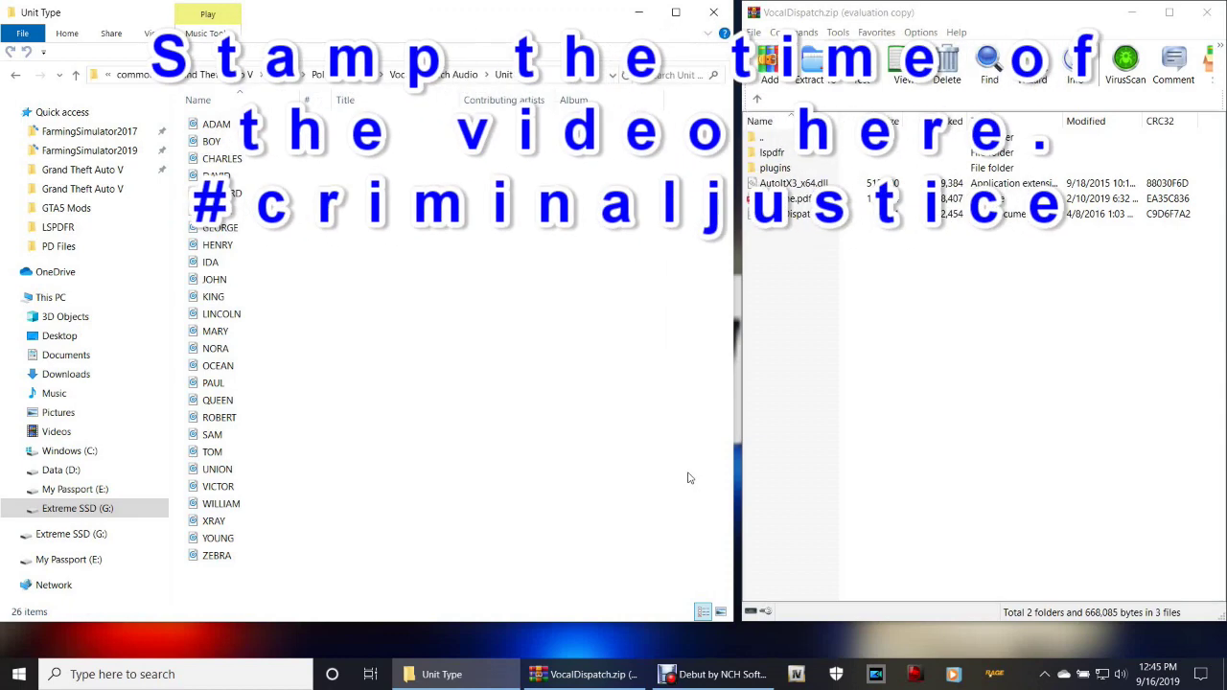
left_click(16, 83)
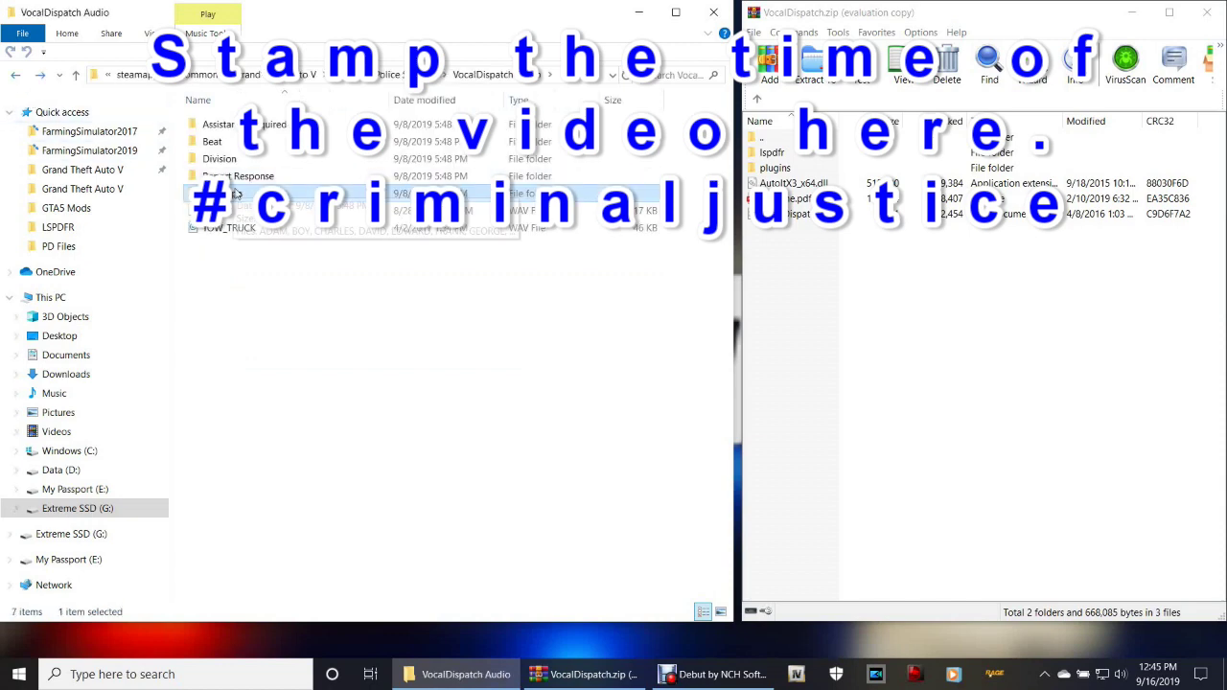
Step: Examine the unit names in the Unit Type folder, and go back to the Grand Theft Auto V folder
double_click(222, 193)
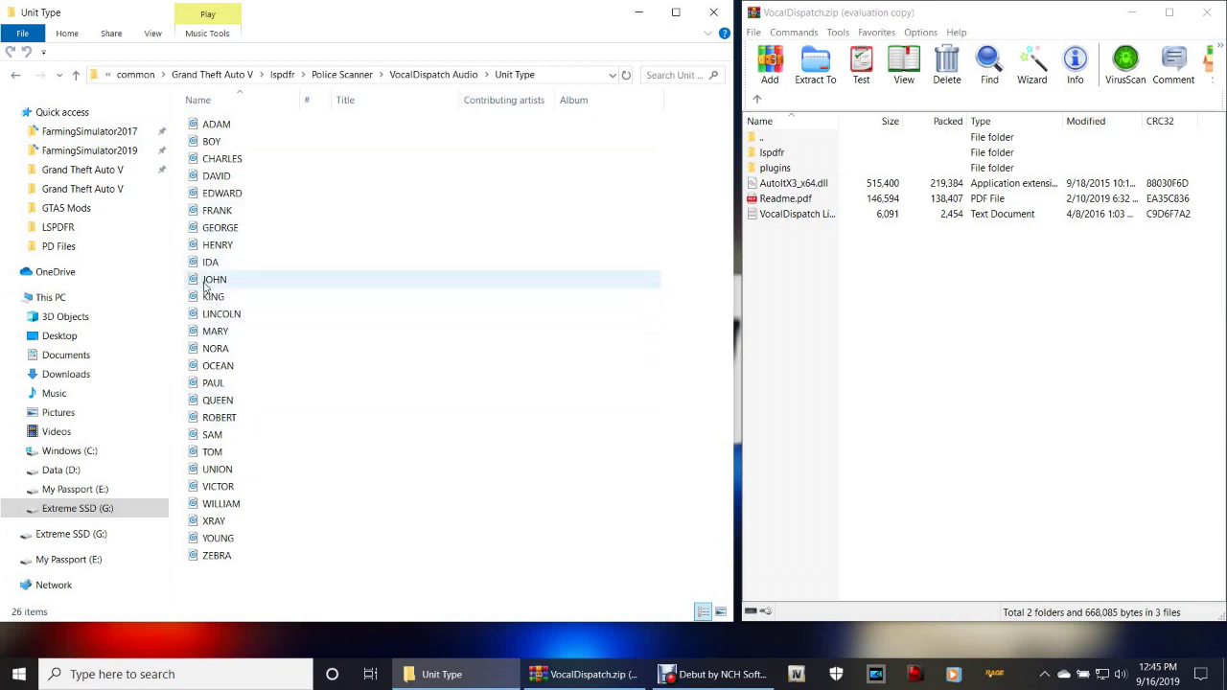
left_click(15, 77)
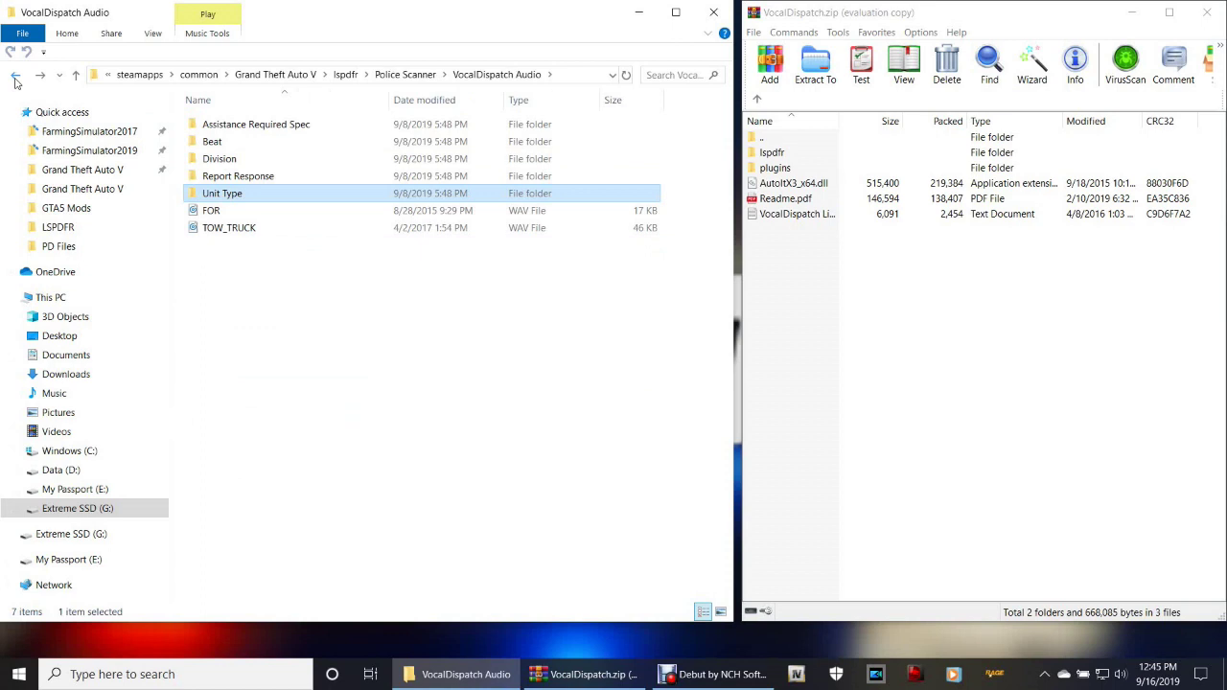
left_click(16, 77)
left_click(15, 79)
left_click(15, 78)
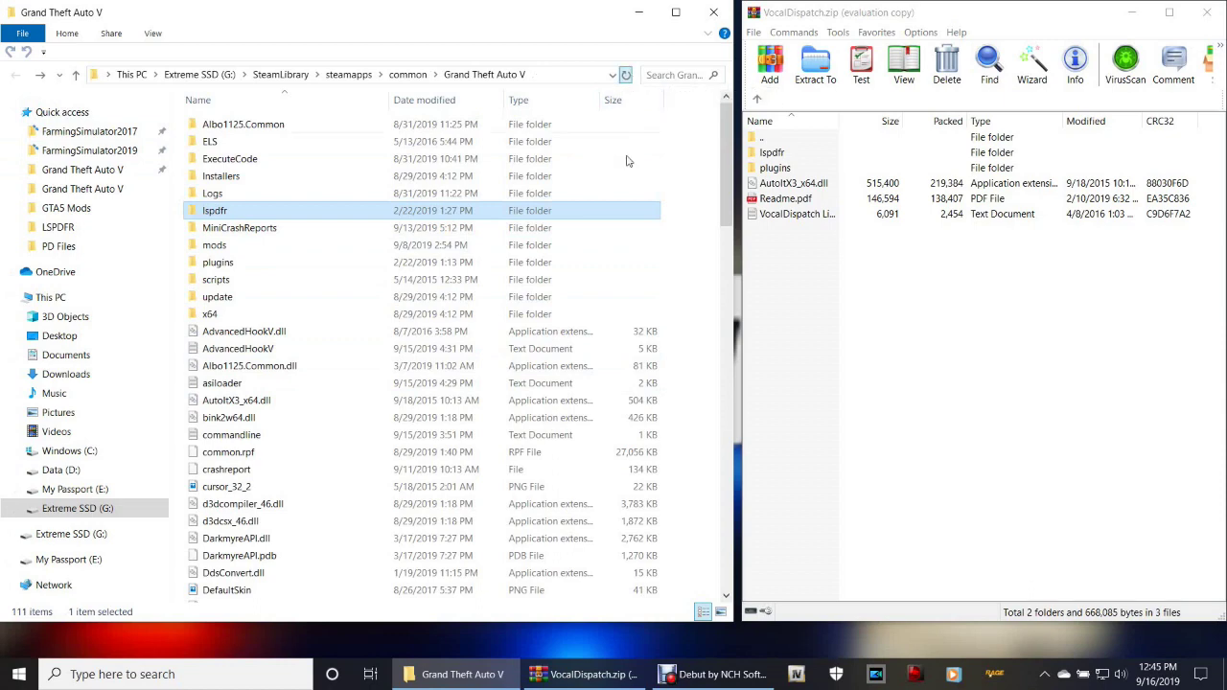
Step: Close the Grand Theft Auto V folder and VocalDispatch.zip, and delete the VocalDispatch shortcut from the desktop
left_click(712, 13)
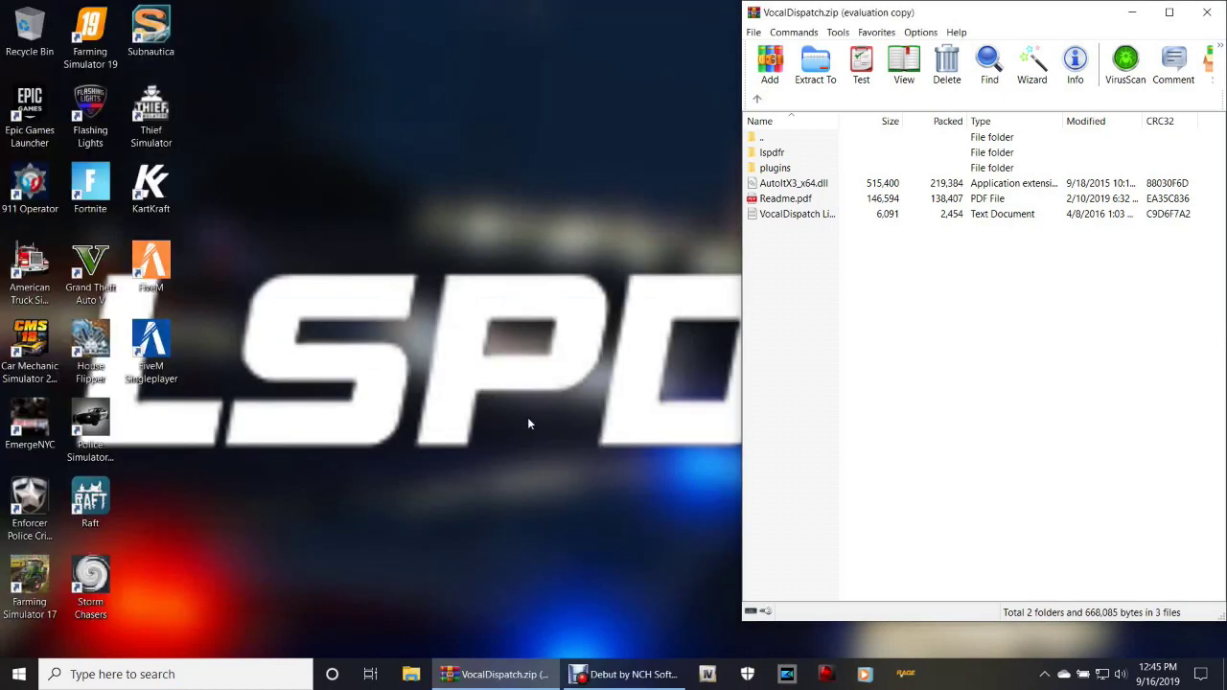
left_click(1206, 13)
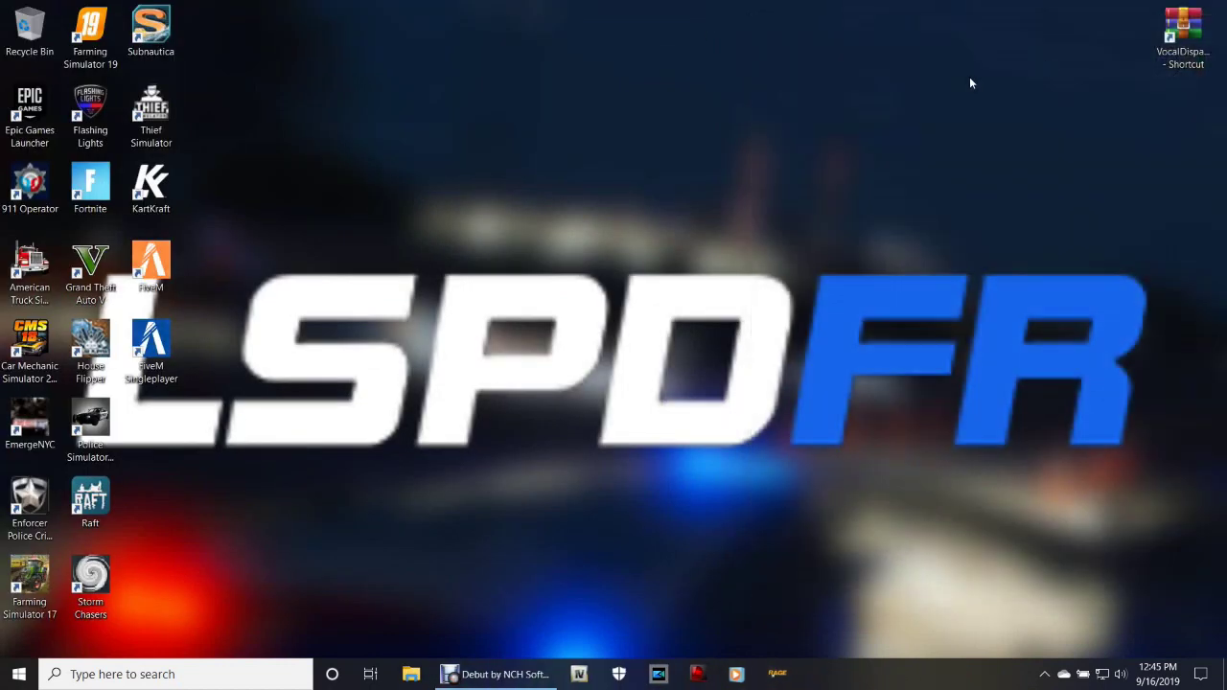
right_click(1188, 28)
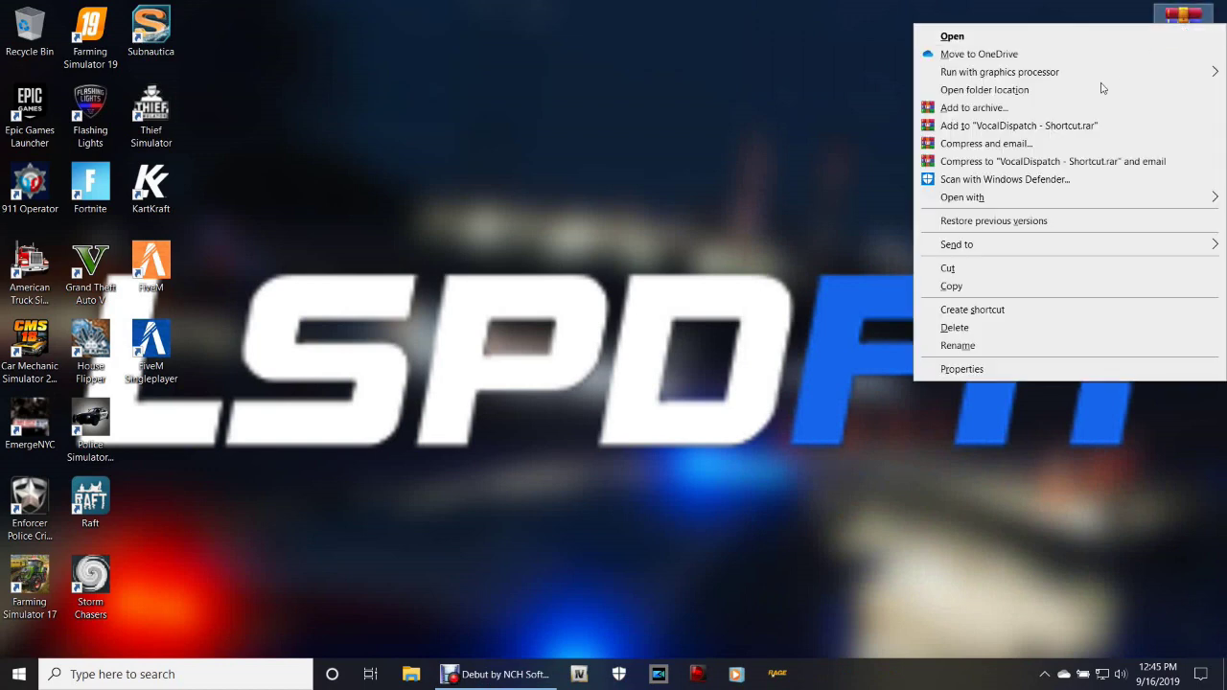
left_click(1010, 323)
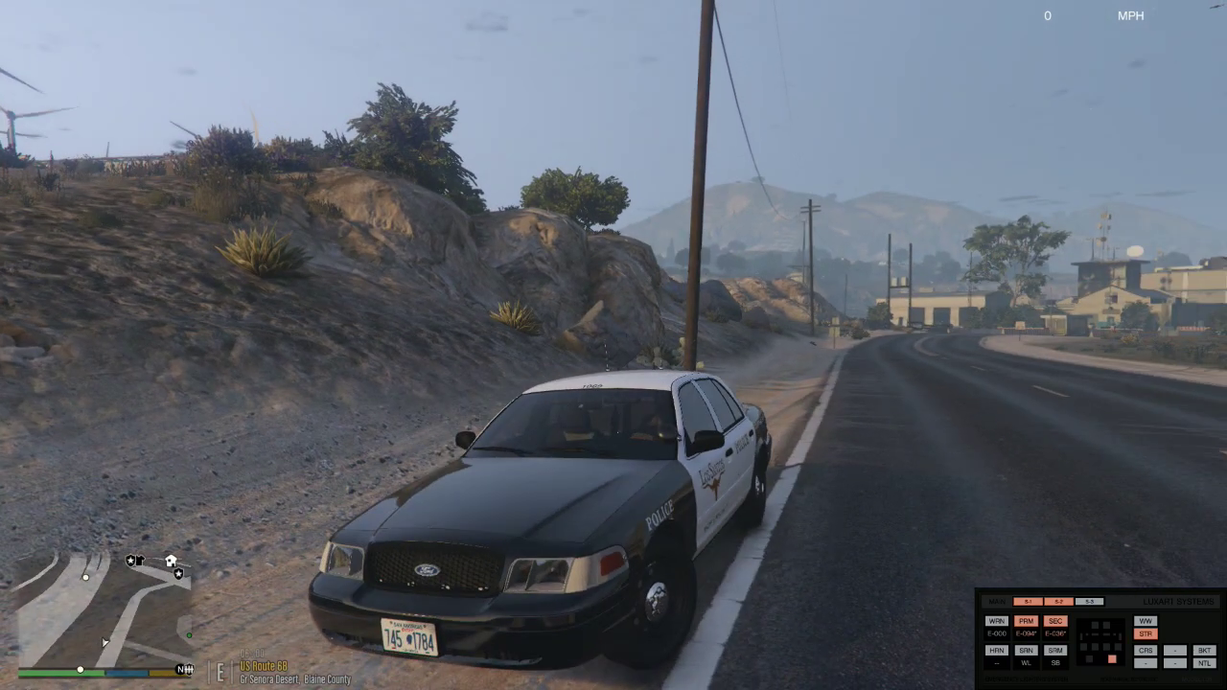
Step: In Grand Theft Auto V, turn off the patrol car's emergency lights and drive off along US Route 68
key("q")
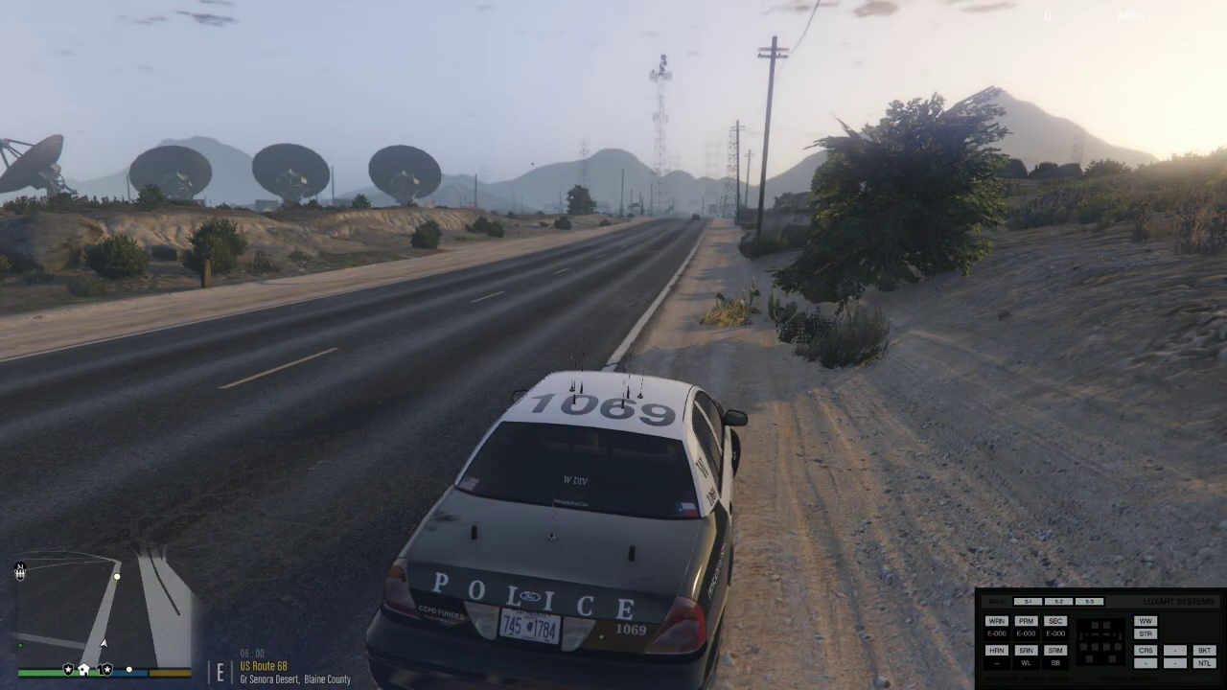
key("w")
key("a")
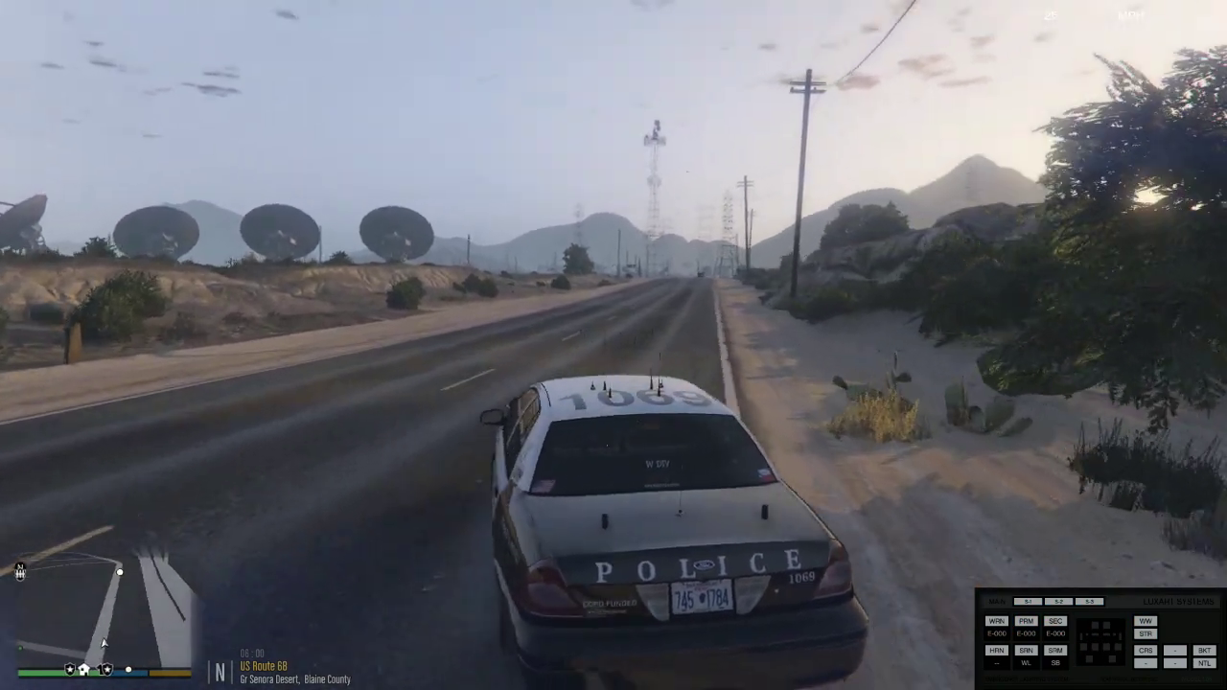
key("w")
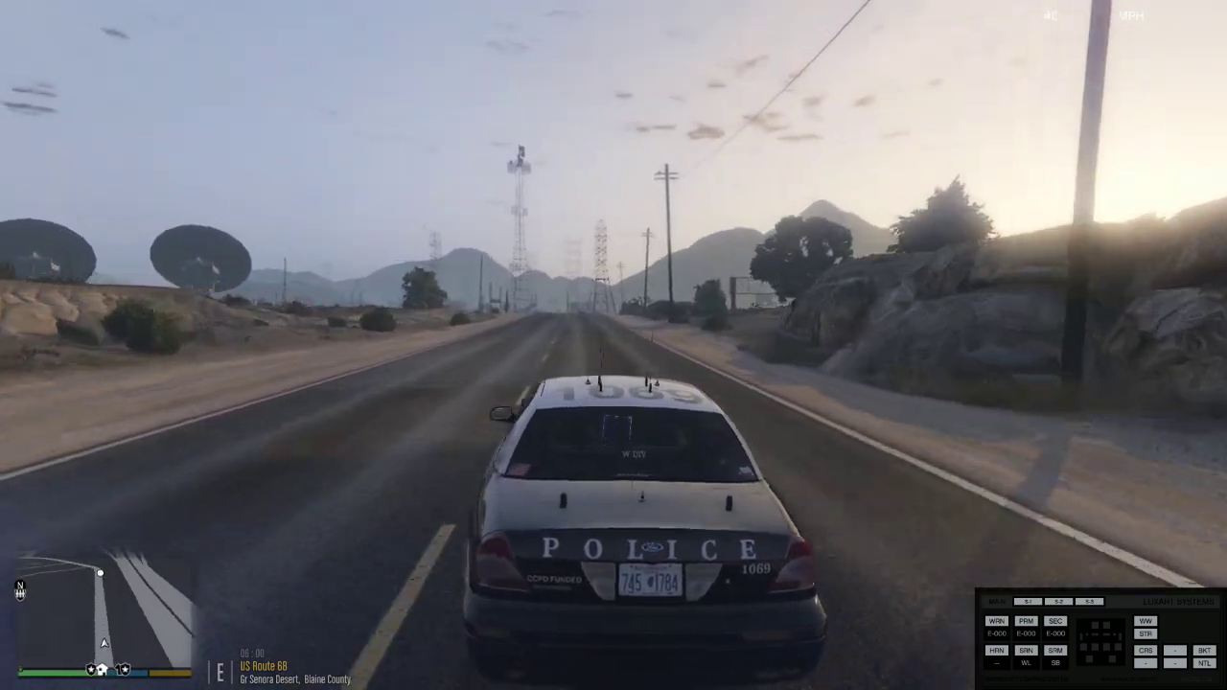
key("d")
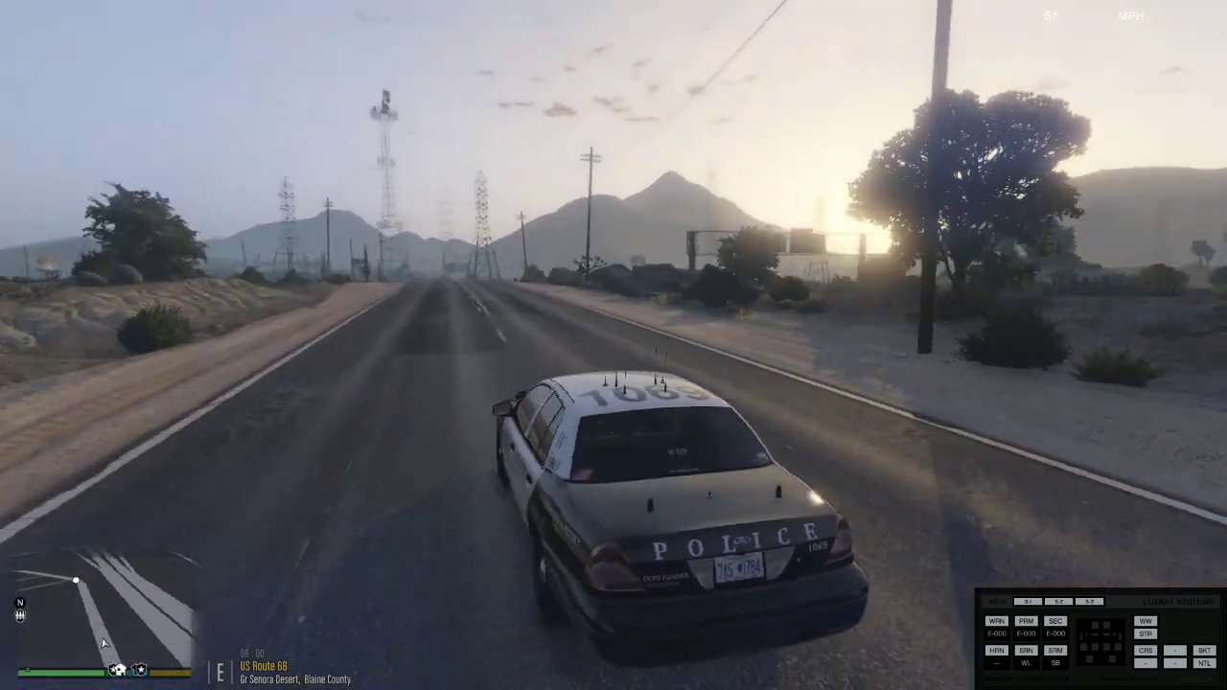
Step: Cut across the roadside from US Route 68 and drive south on US Route 13
key("d")
key("s")
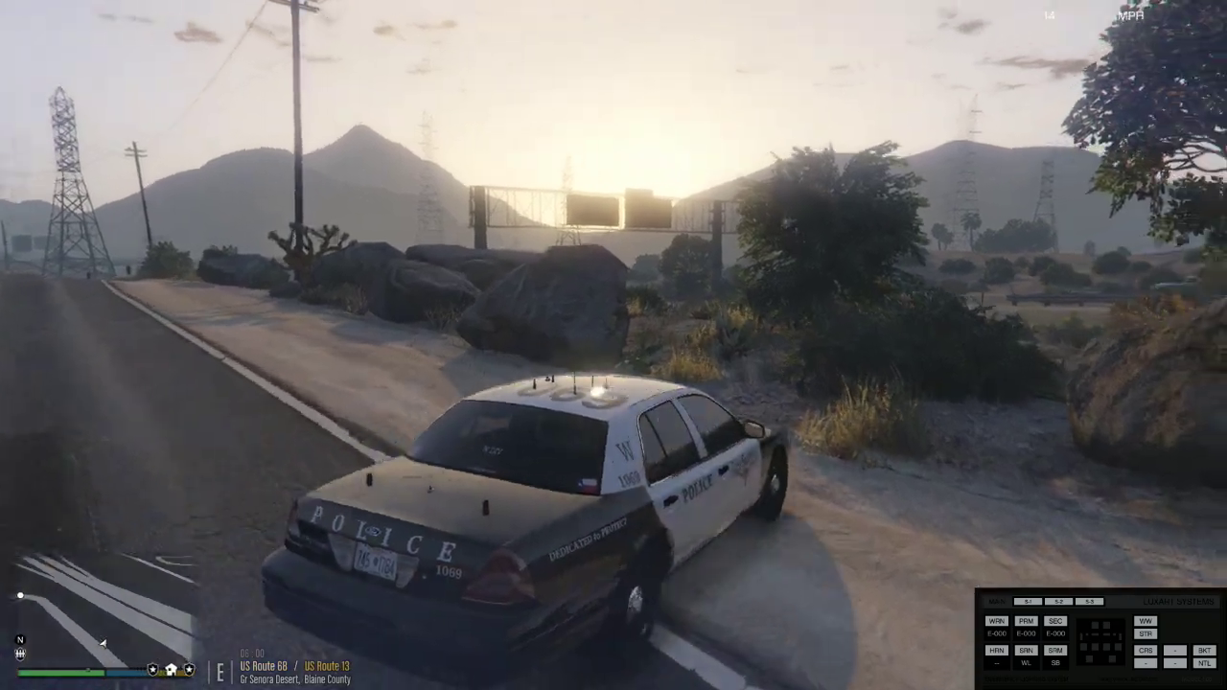
key("a")
key("w")
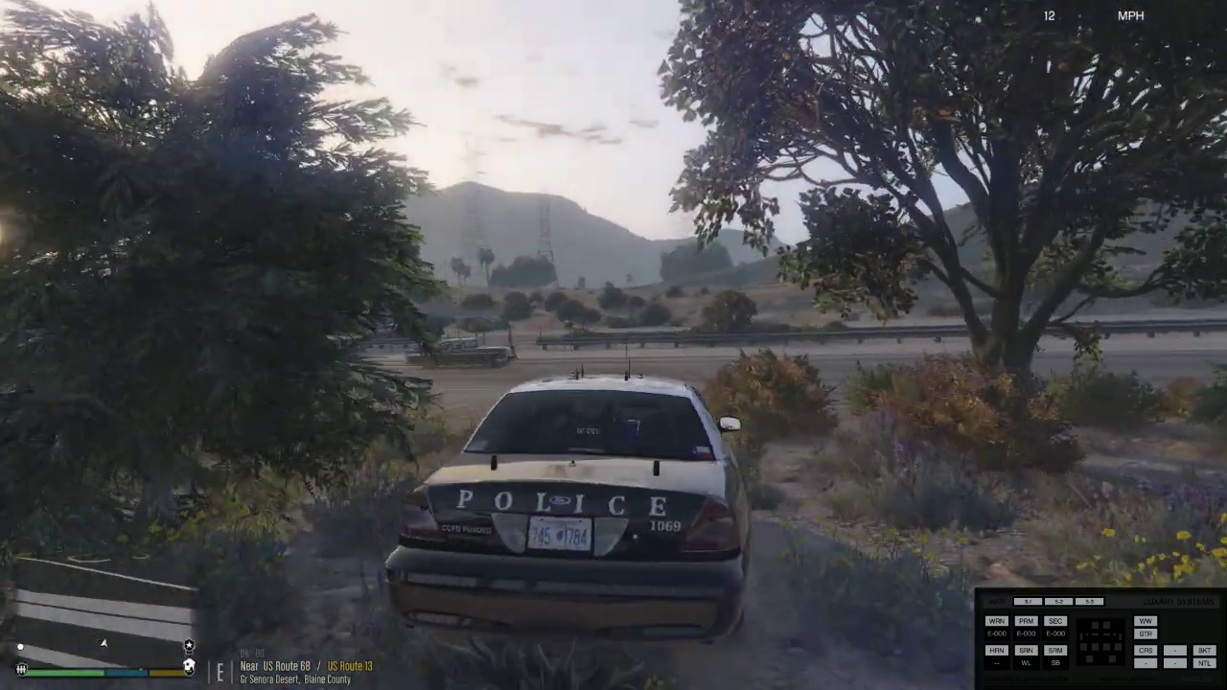
key("d")
key("s")
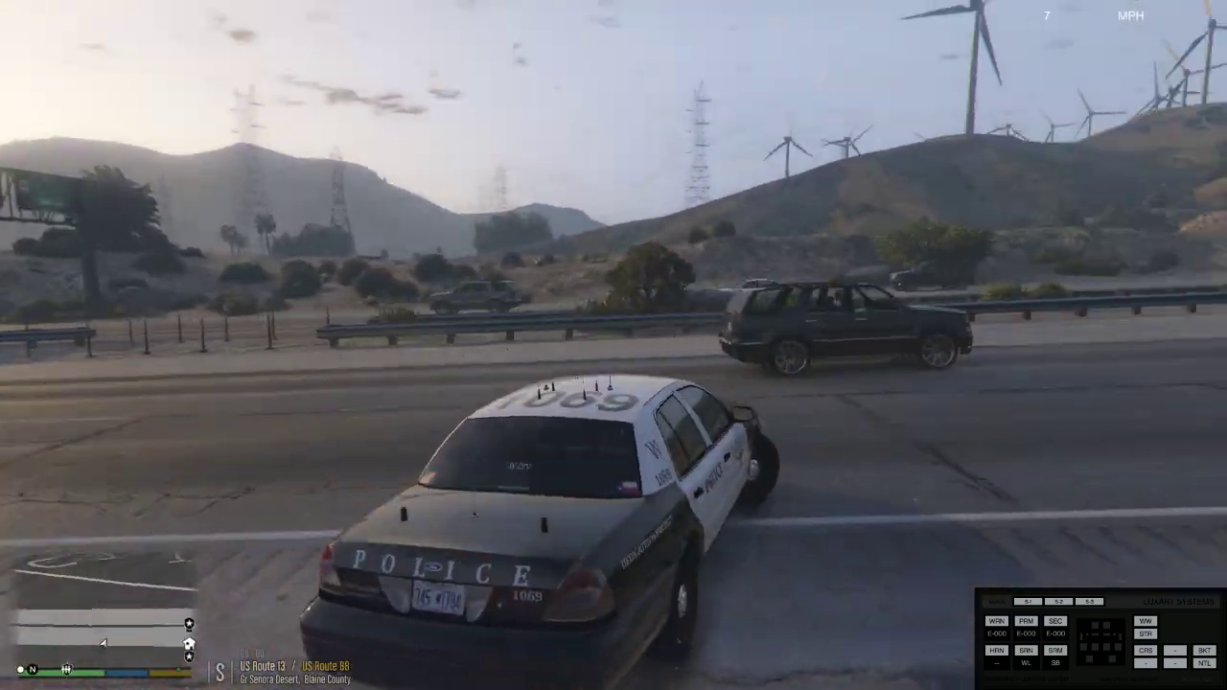
key("a")
key("w")
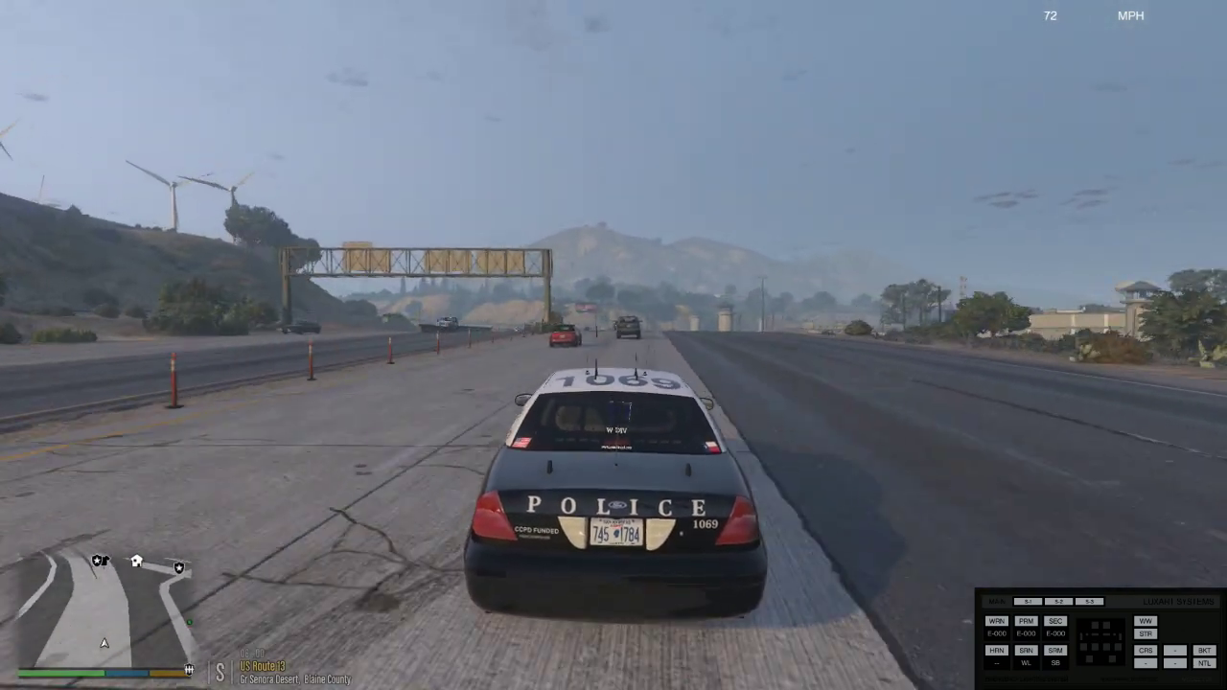
Step: Follow the grey car ahead and signal it to pull over with the emergency lights
key("a")
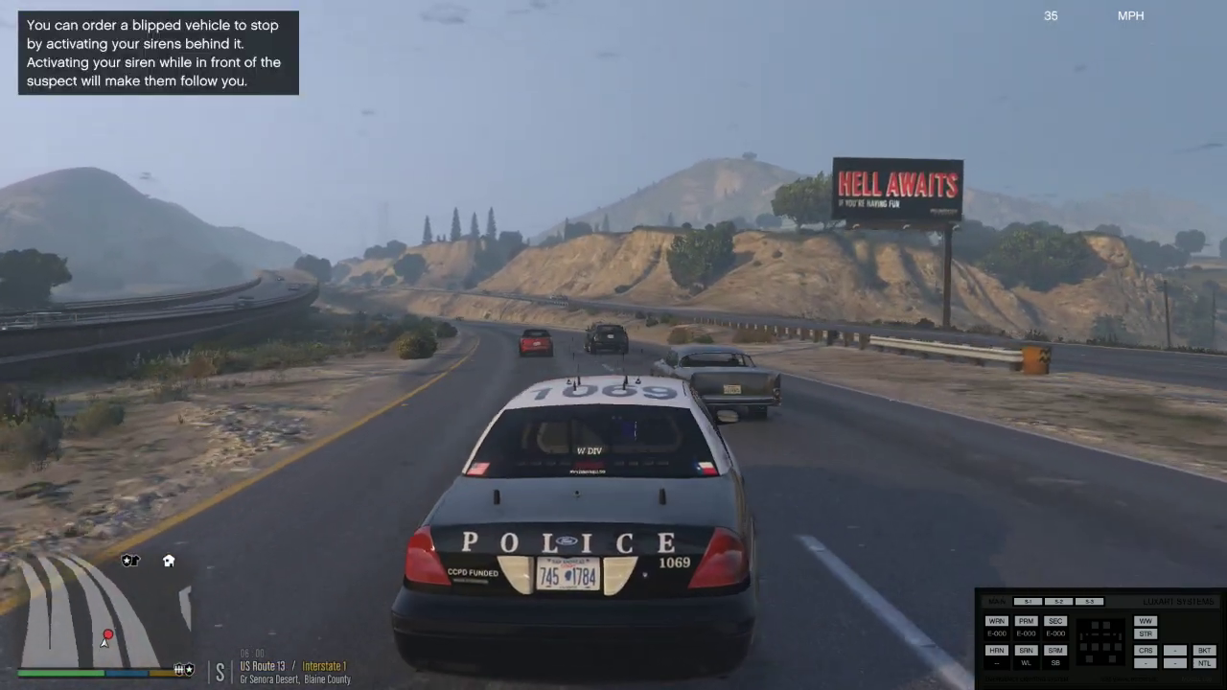
key("w")
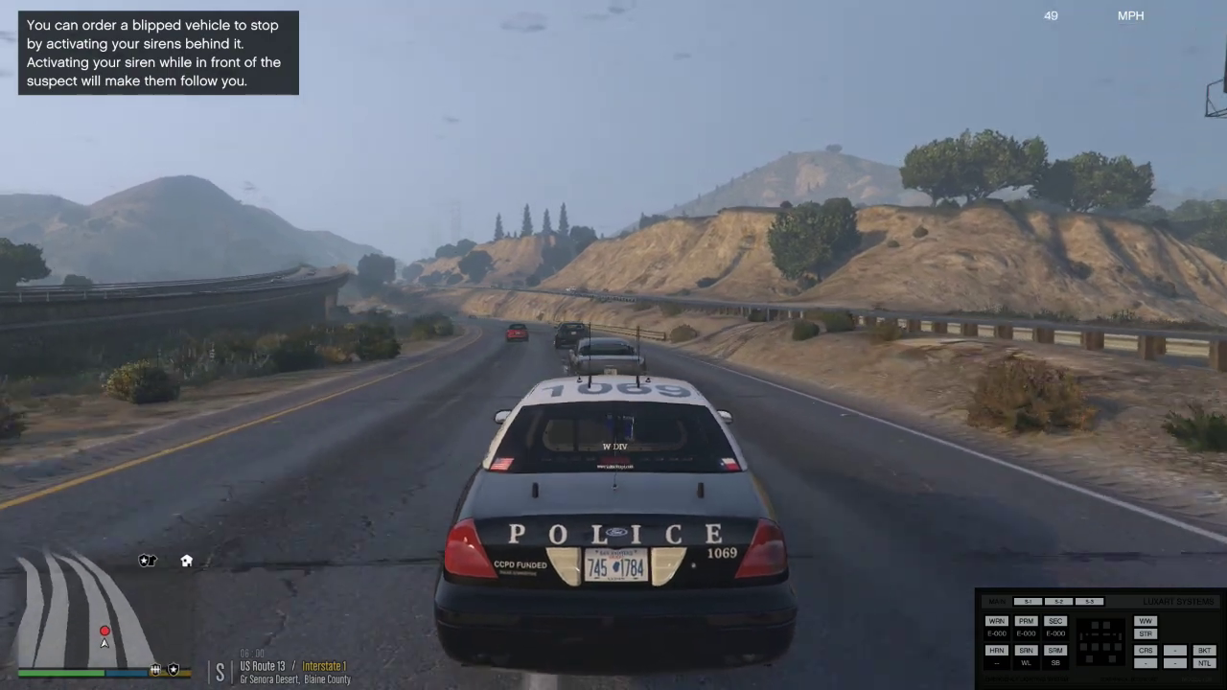
key("q")
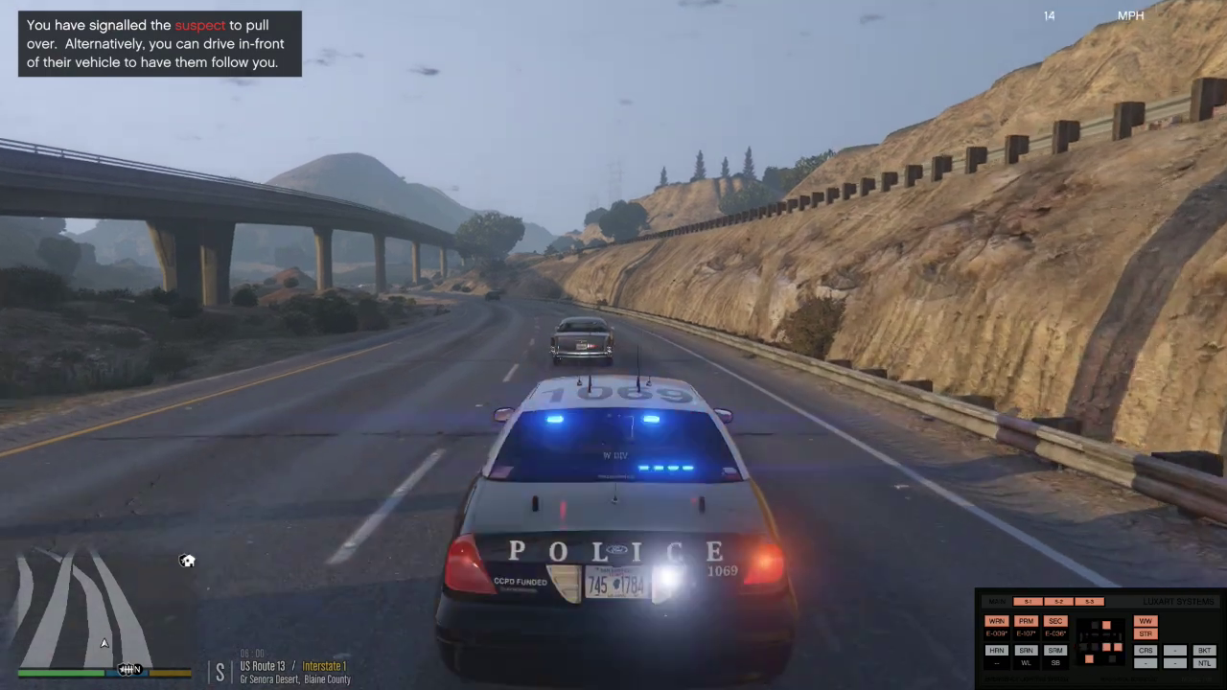
Step: Follow the suspect's car onto the shoulder and stop the patrol car directly behind it
key("w")
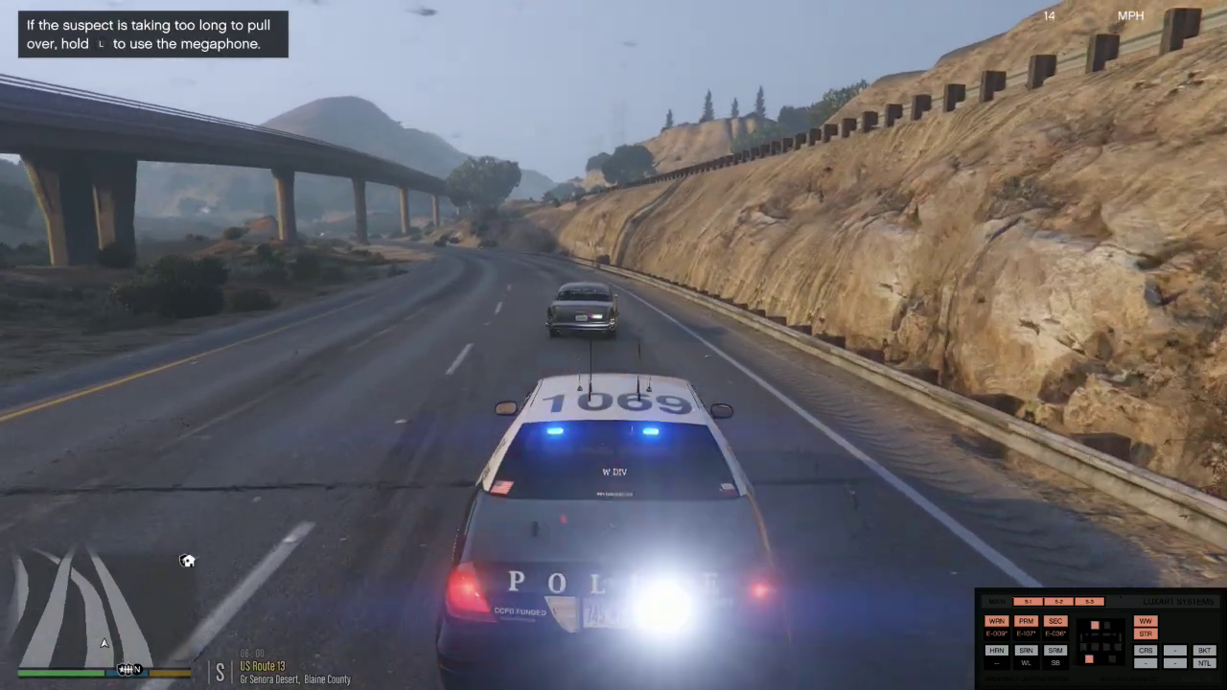
key("s")
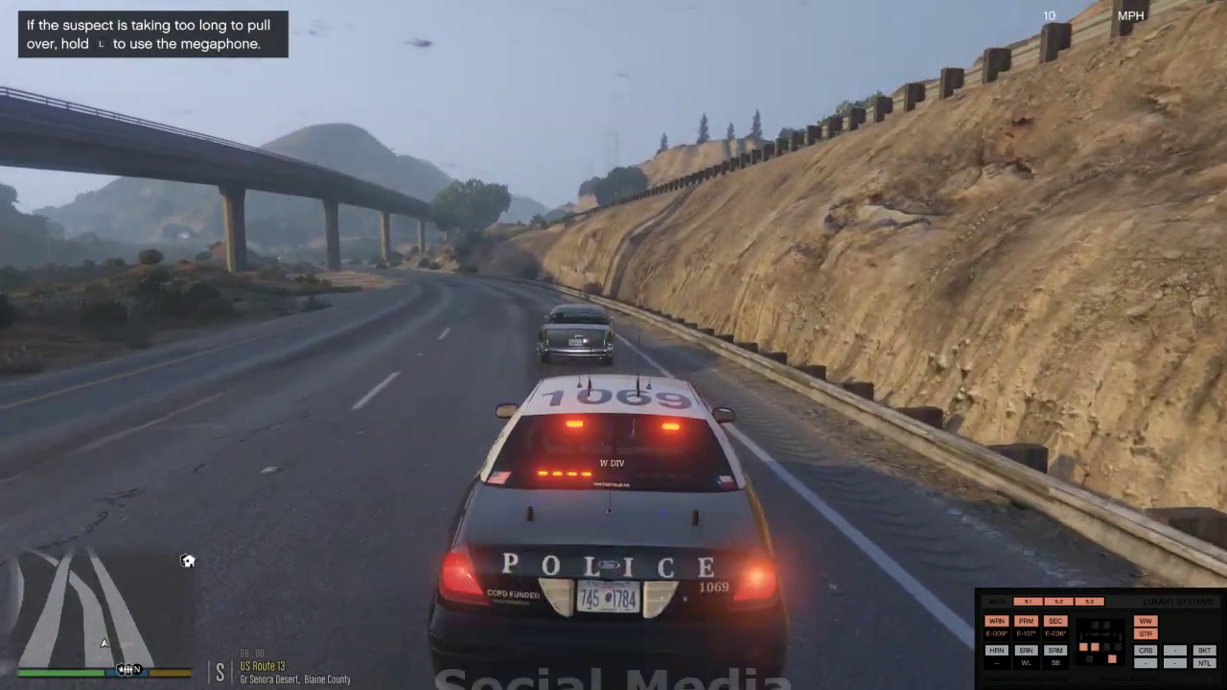
key("w")
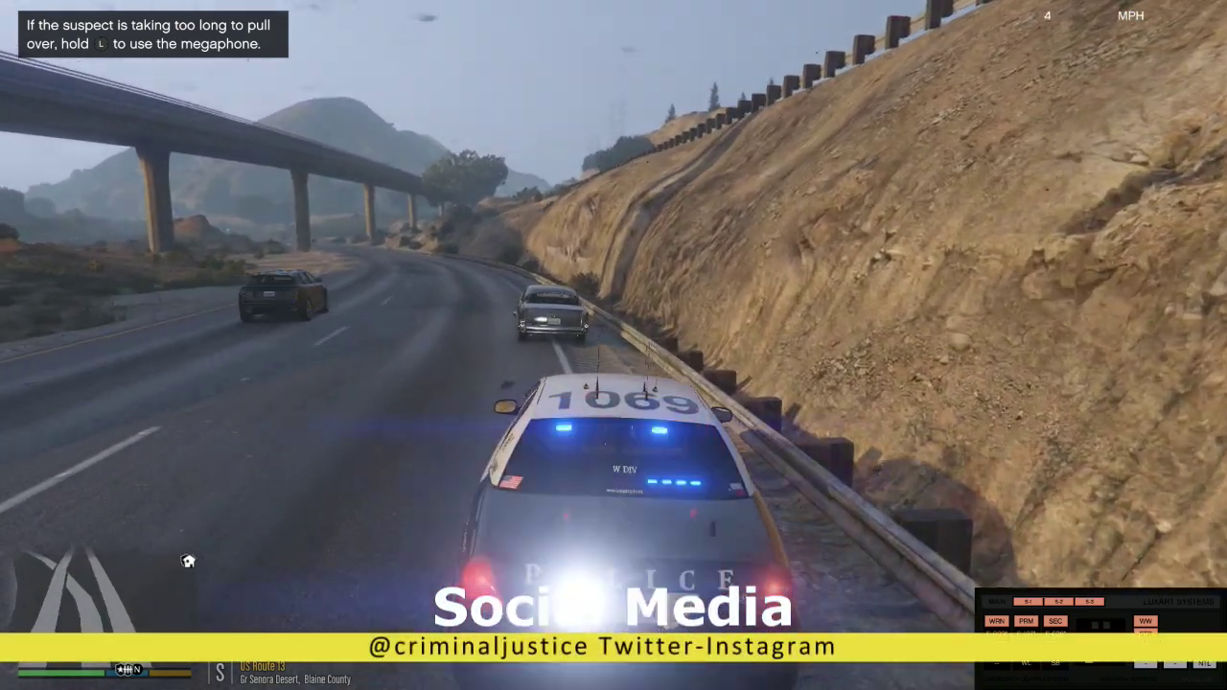
key("s")
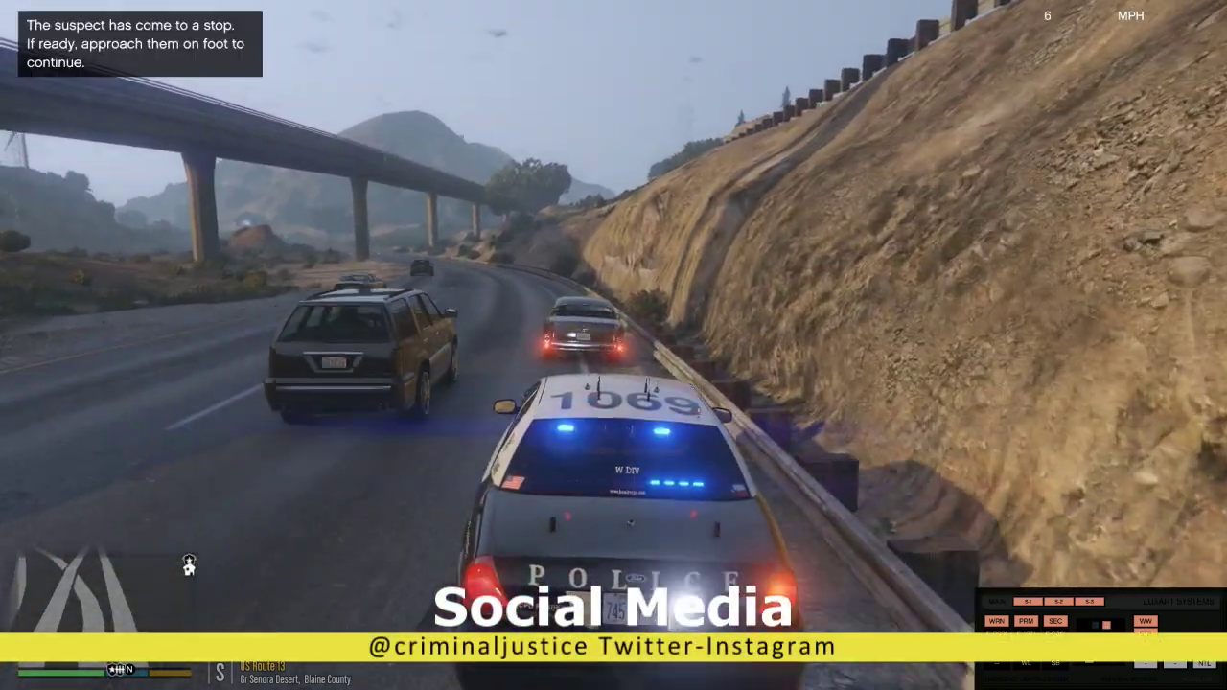
key("w")
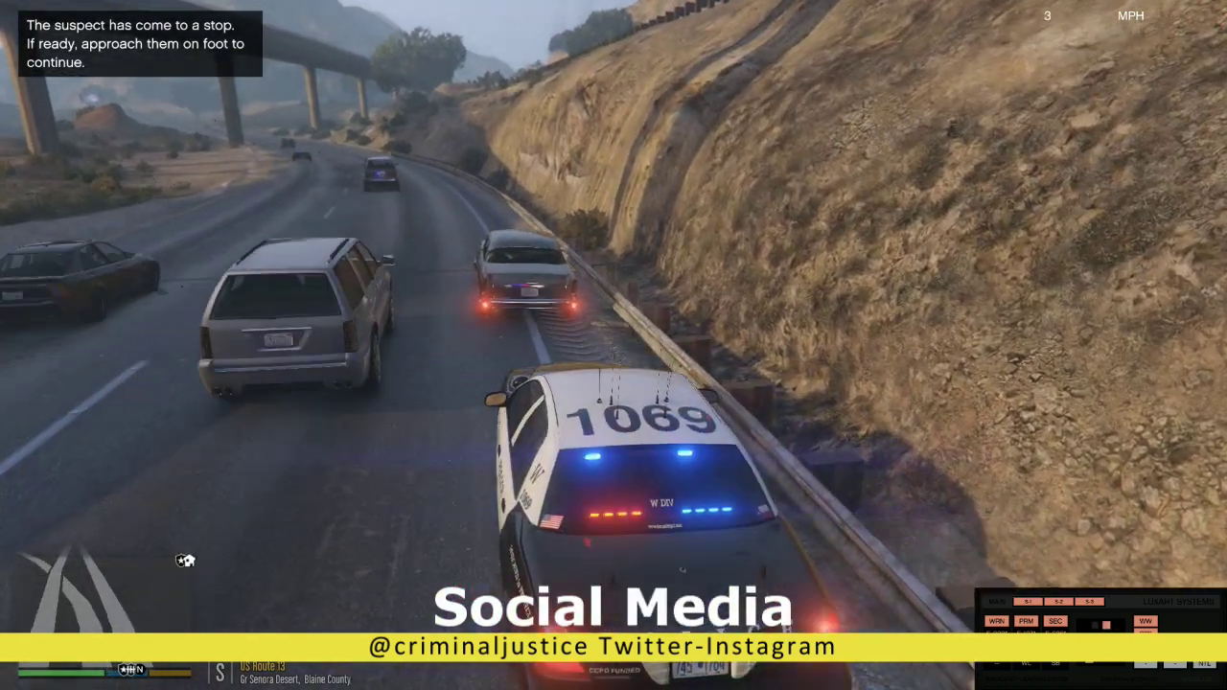
key("s")
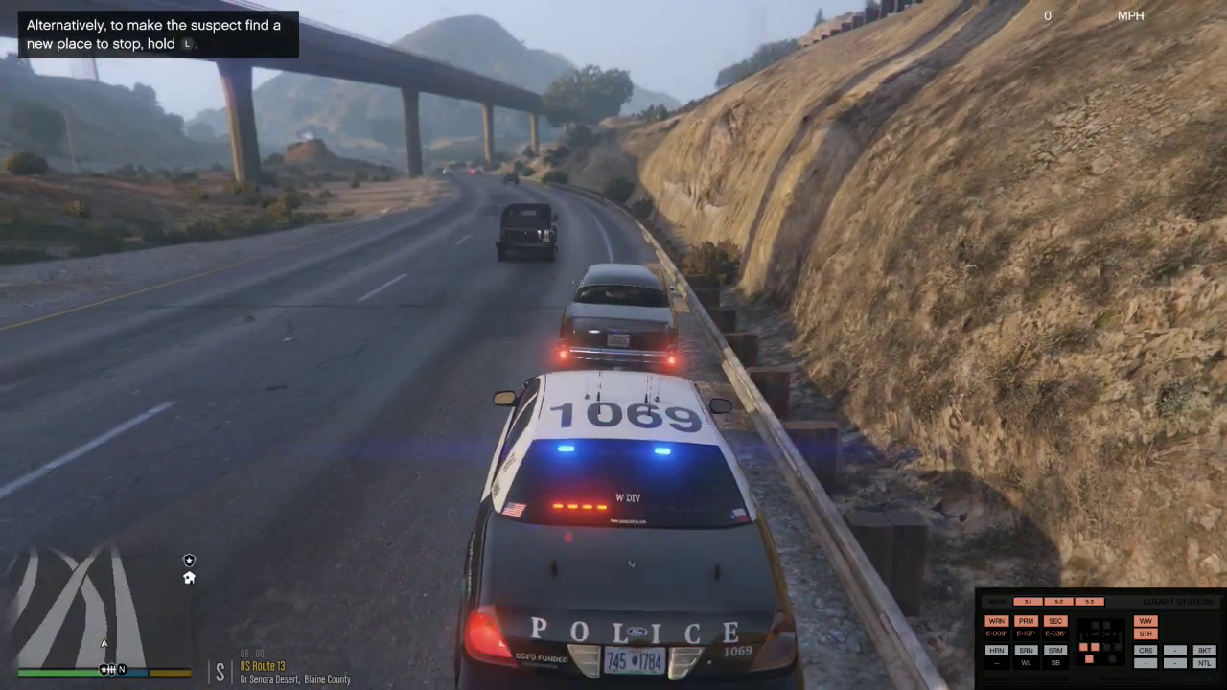
Step: Start choosing a new pullover location for the suspect's stopped car
key("l")
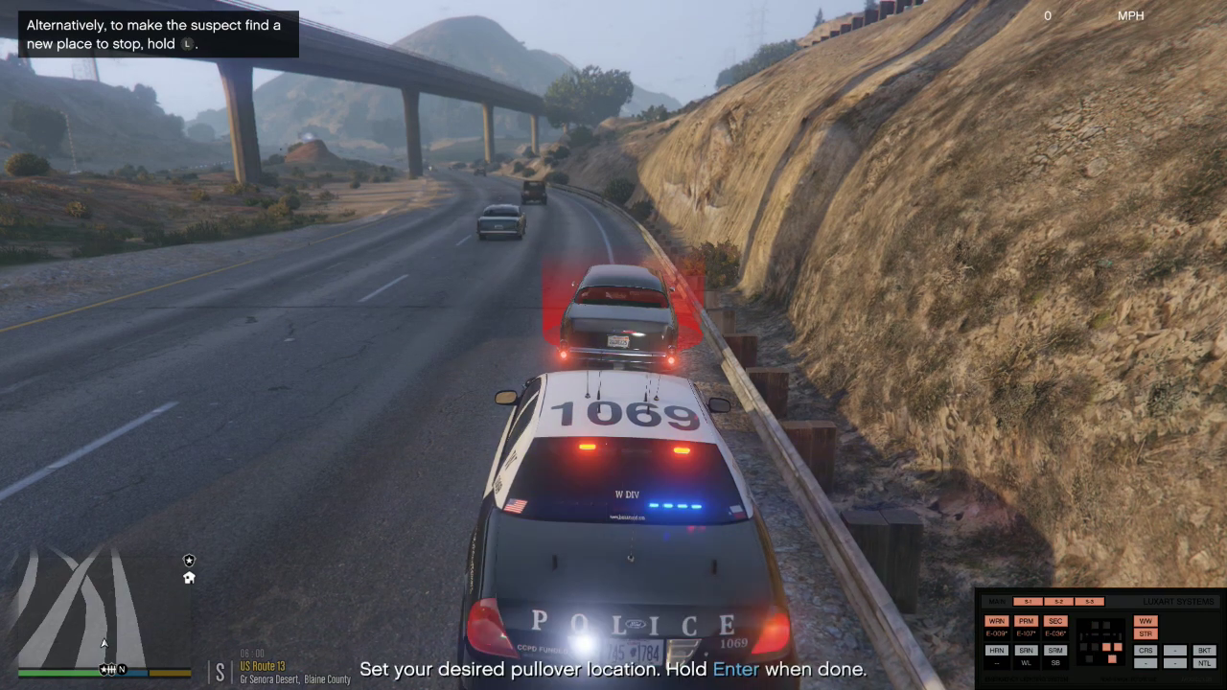